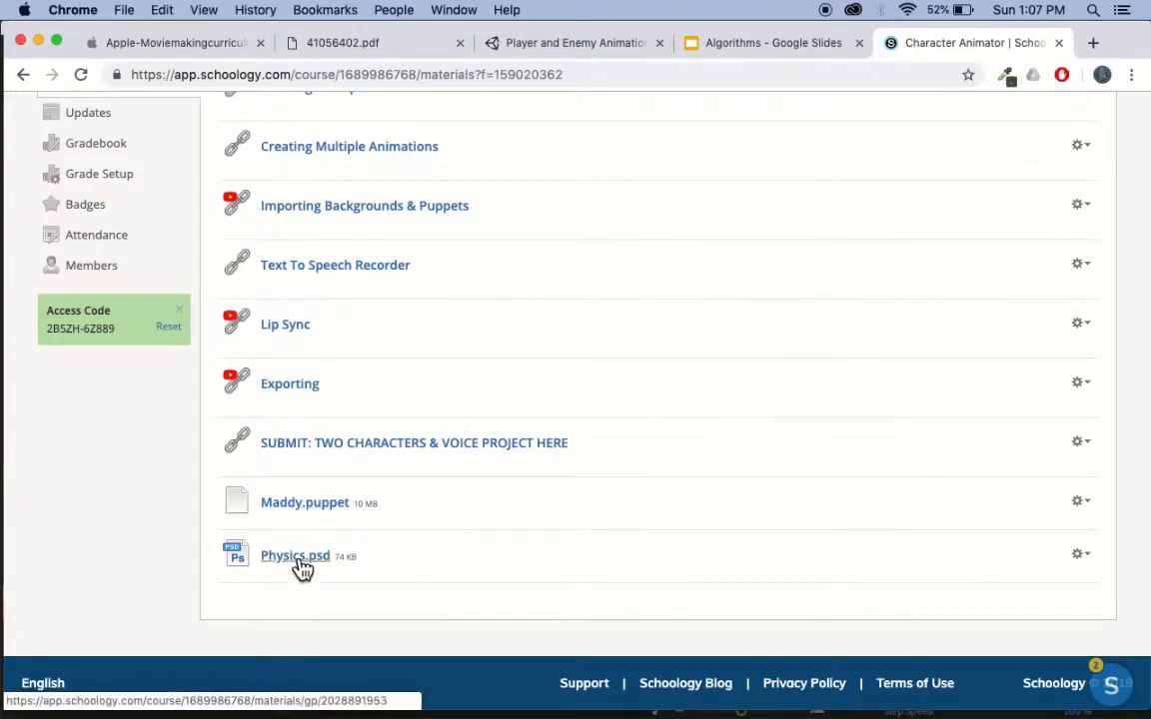
Switch from the browser to Adobe Character Animator with the Name_Walking project
mouse_move(401, 690)
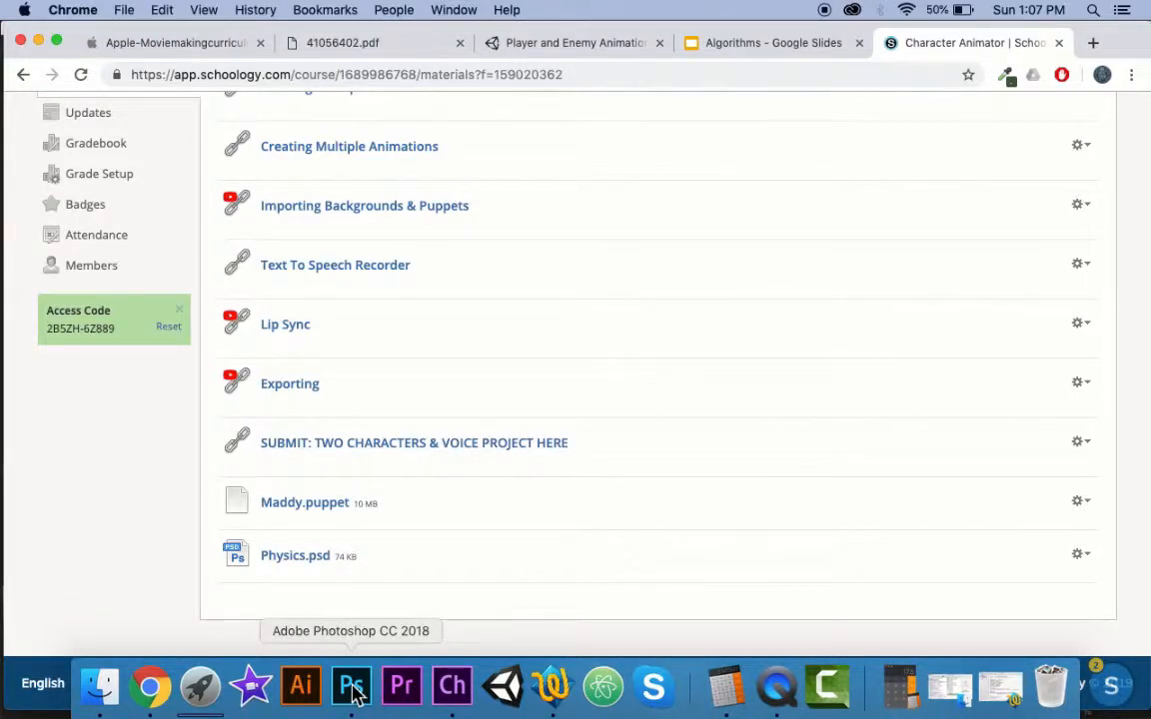
left_click(451, 686)
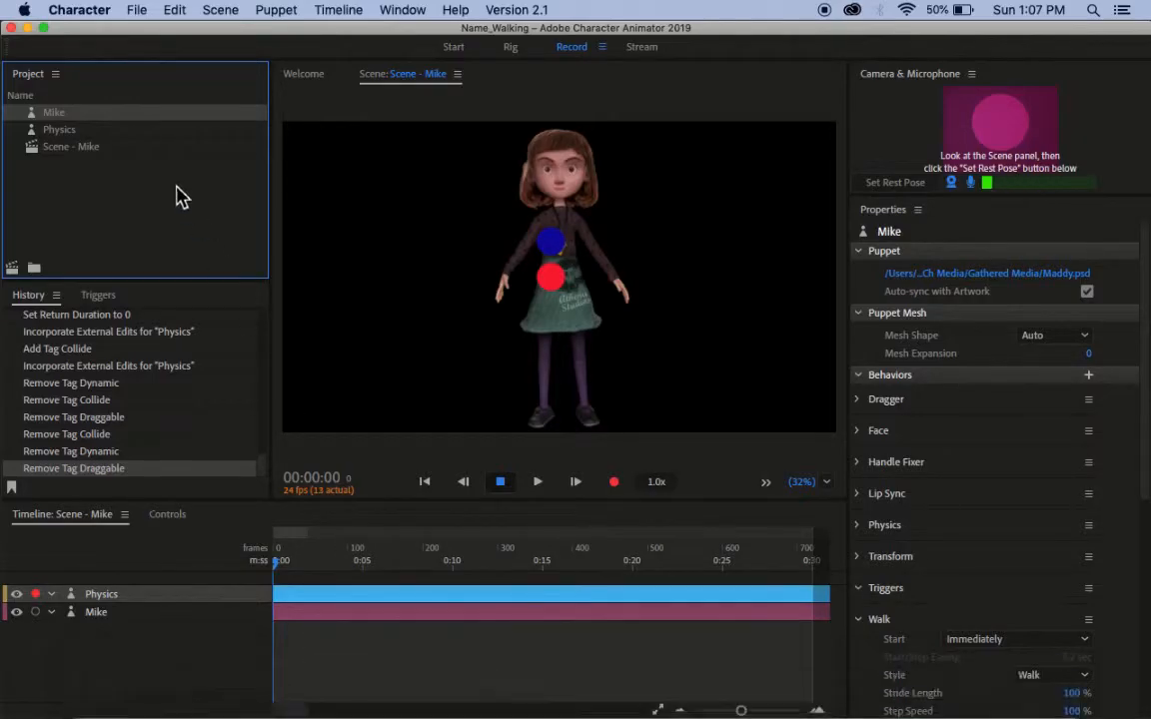
left_click(140, 12)
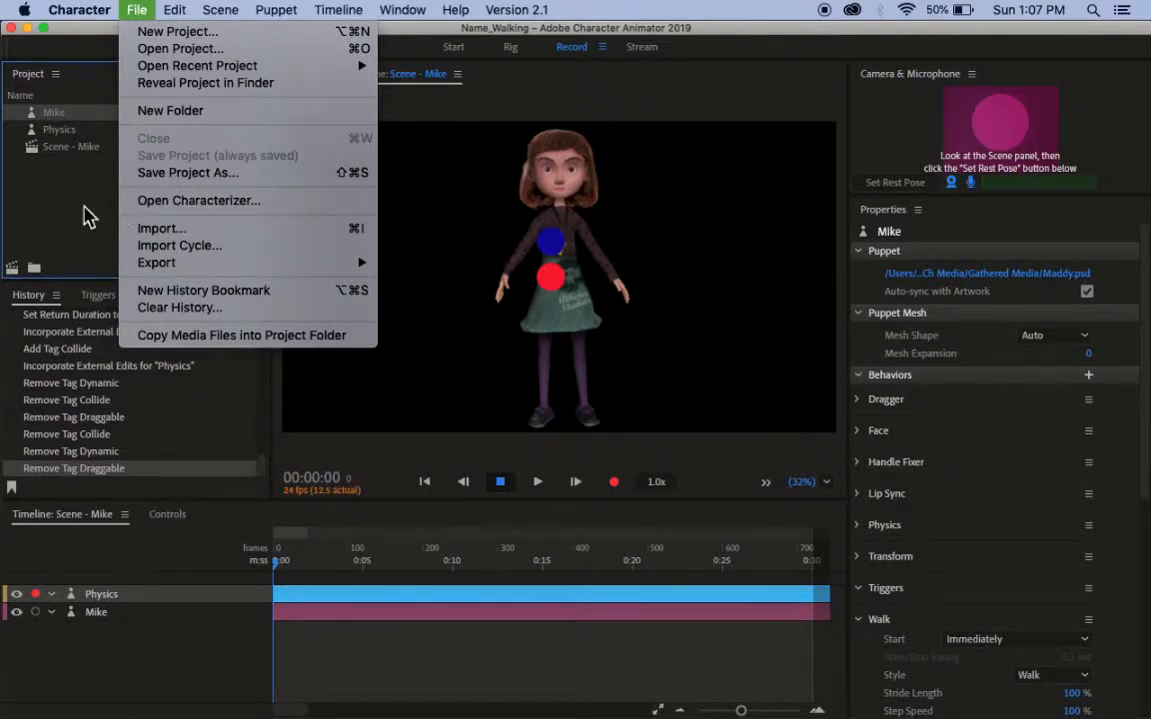
left_click(114, 110)
left_click(135, 10)
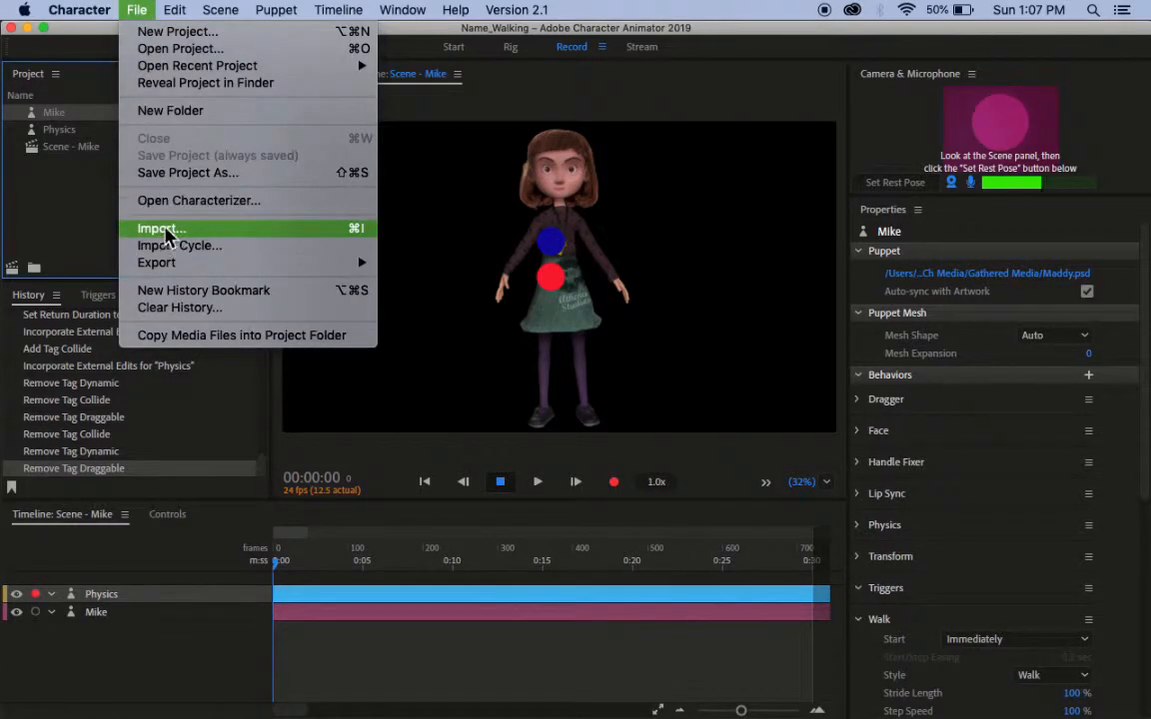
left_click(84, 207)
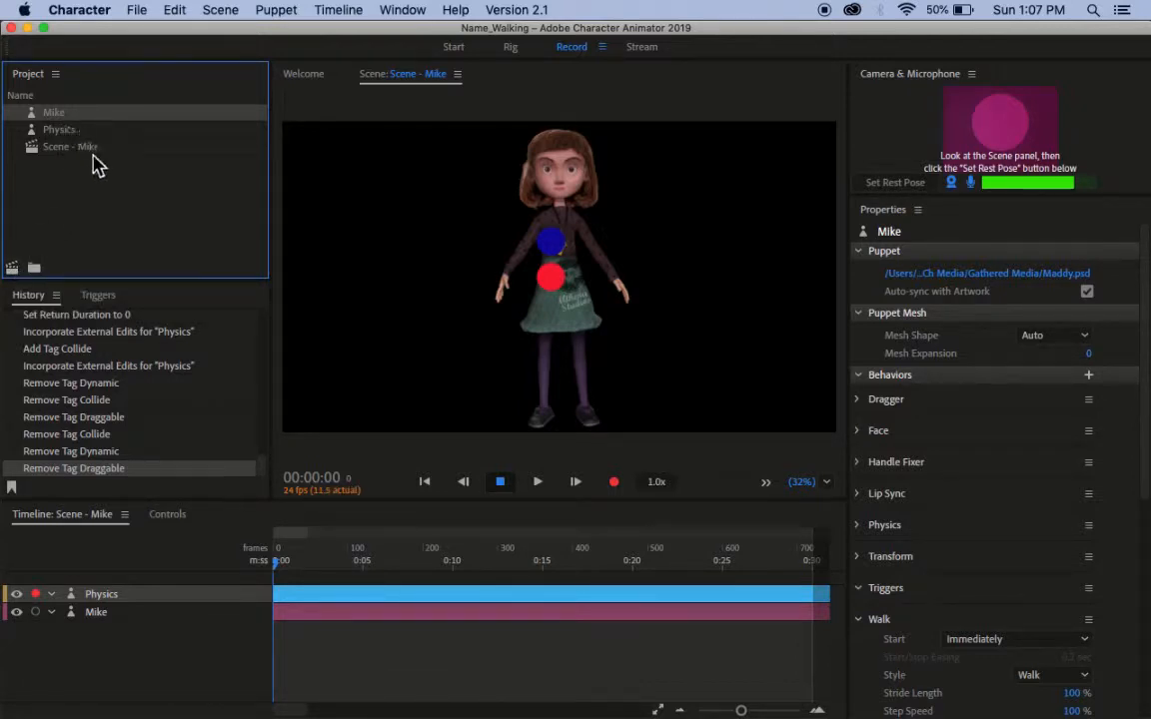
right_click(58, 118)
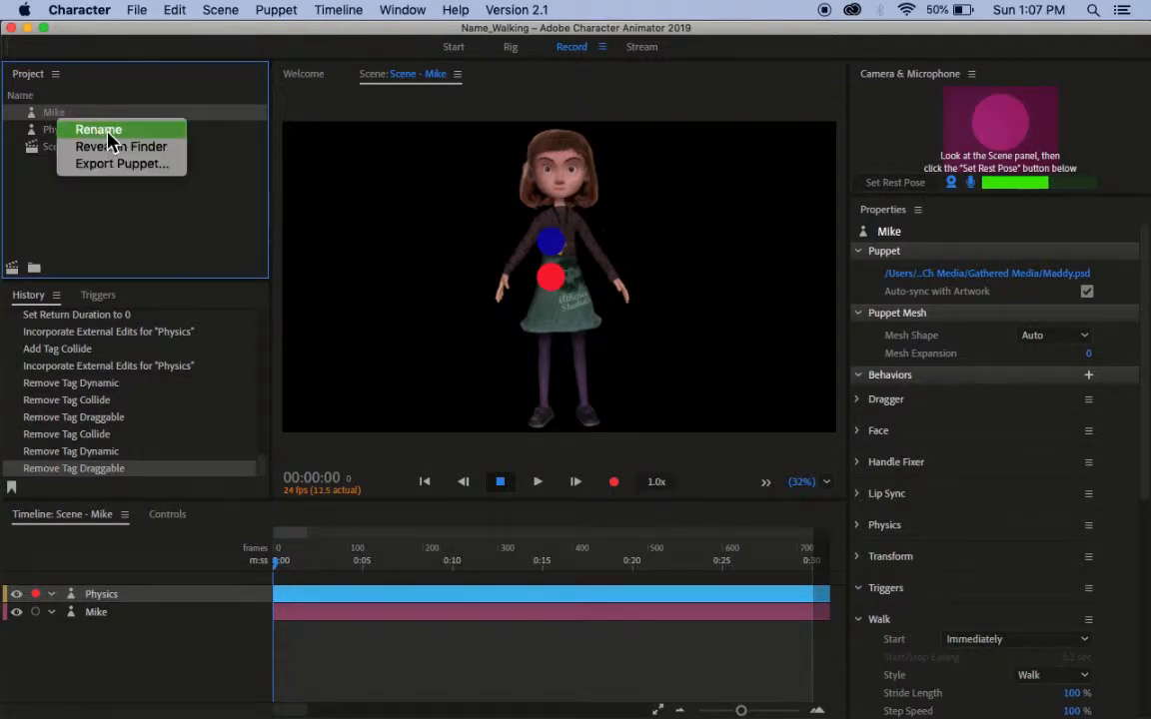
left_click(93, 214)
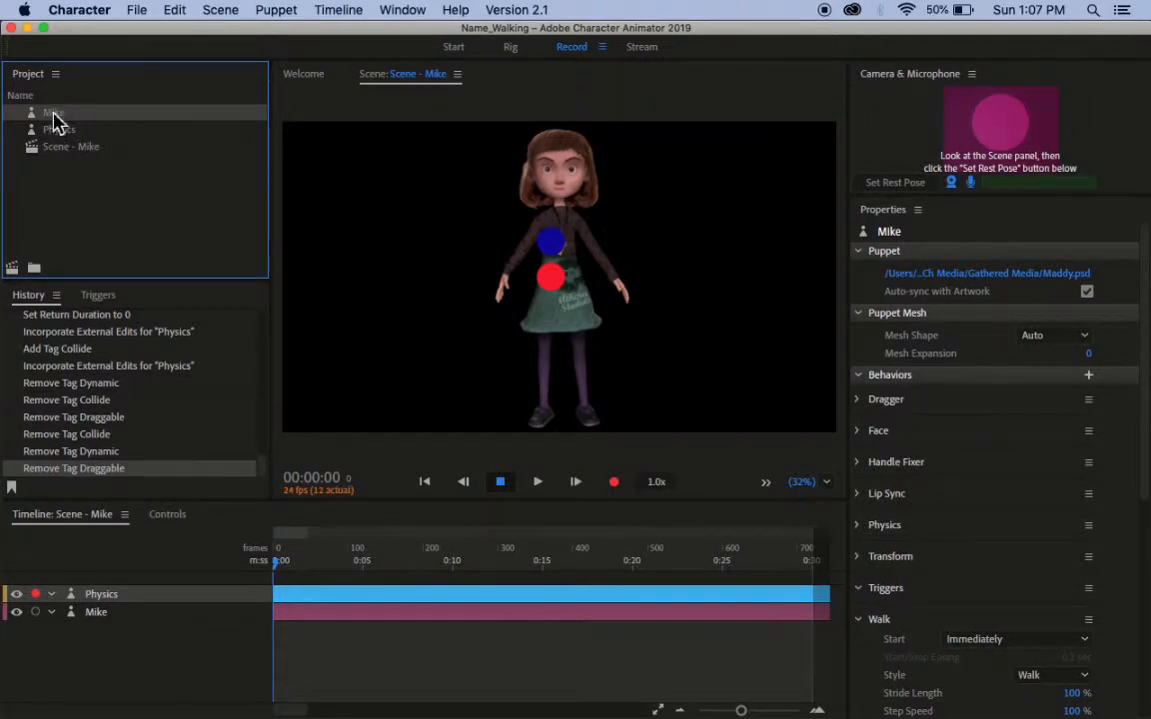
left_click(88, 148)
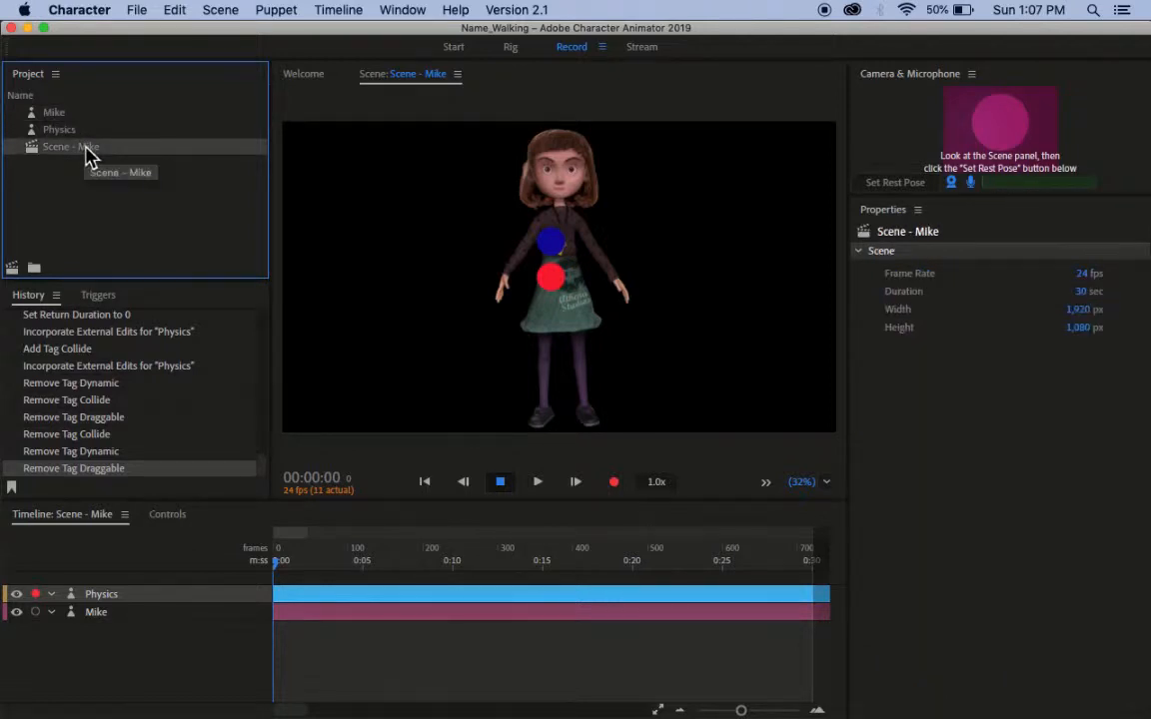
right_click(86, 150)
left_click(110, 163)
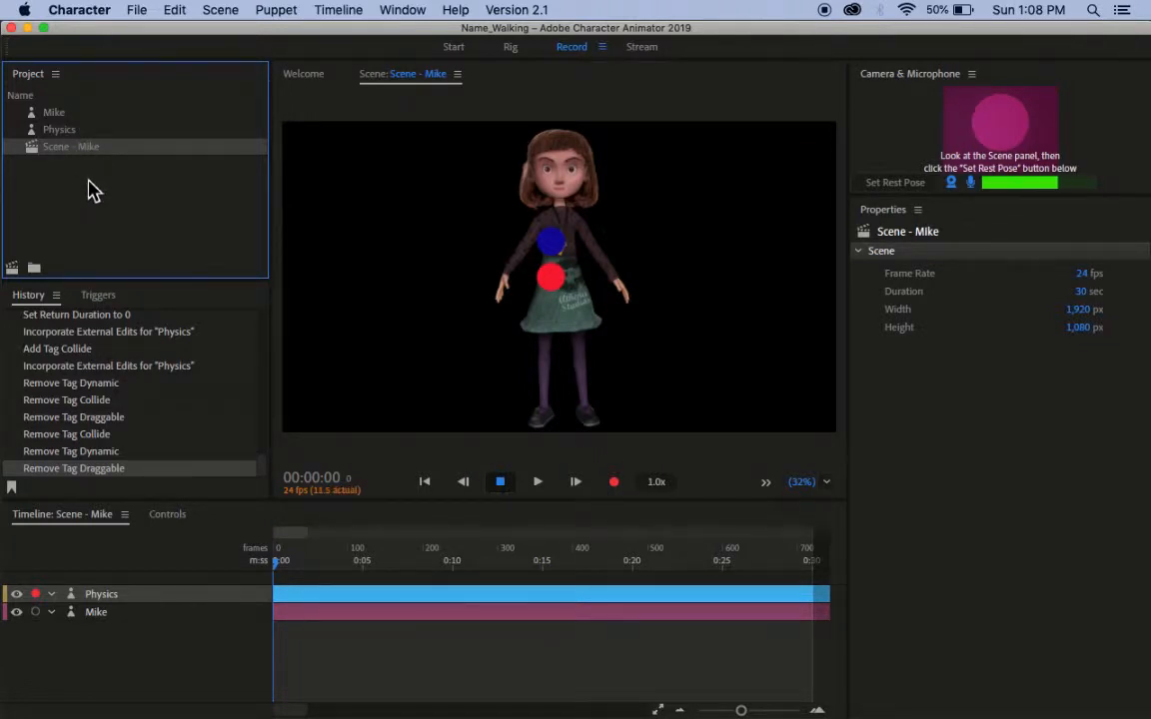
left_click(139, 15)
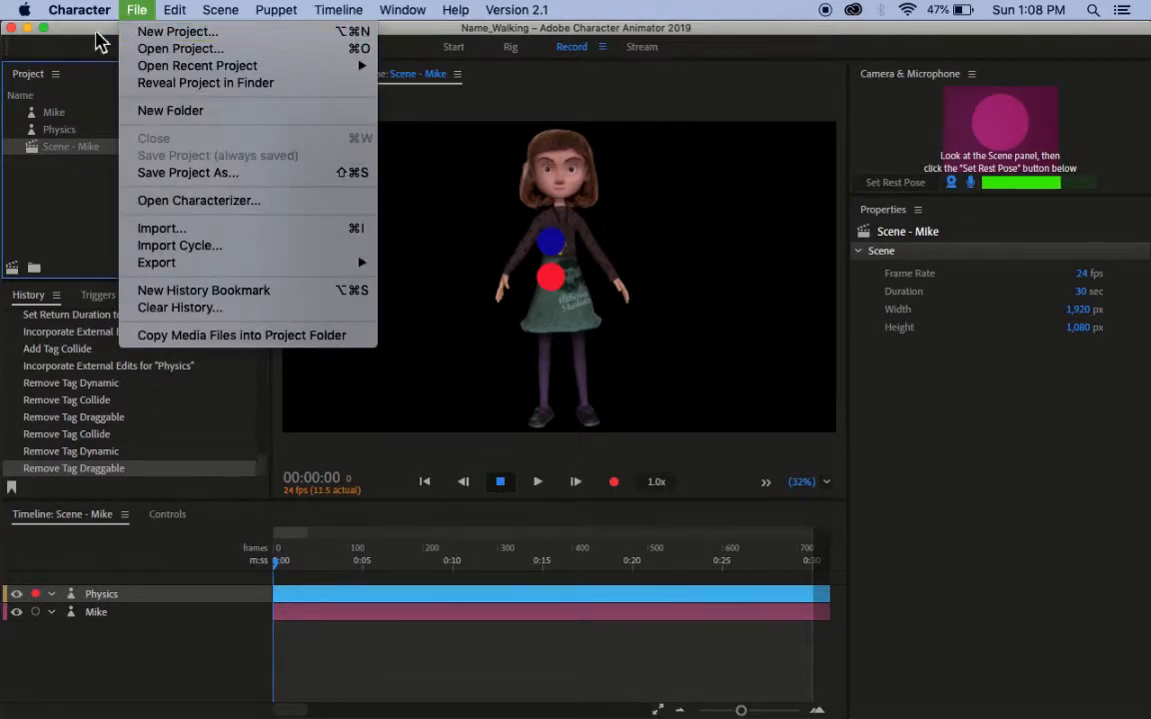
left_click(100, 42)
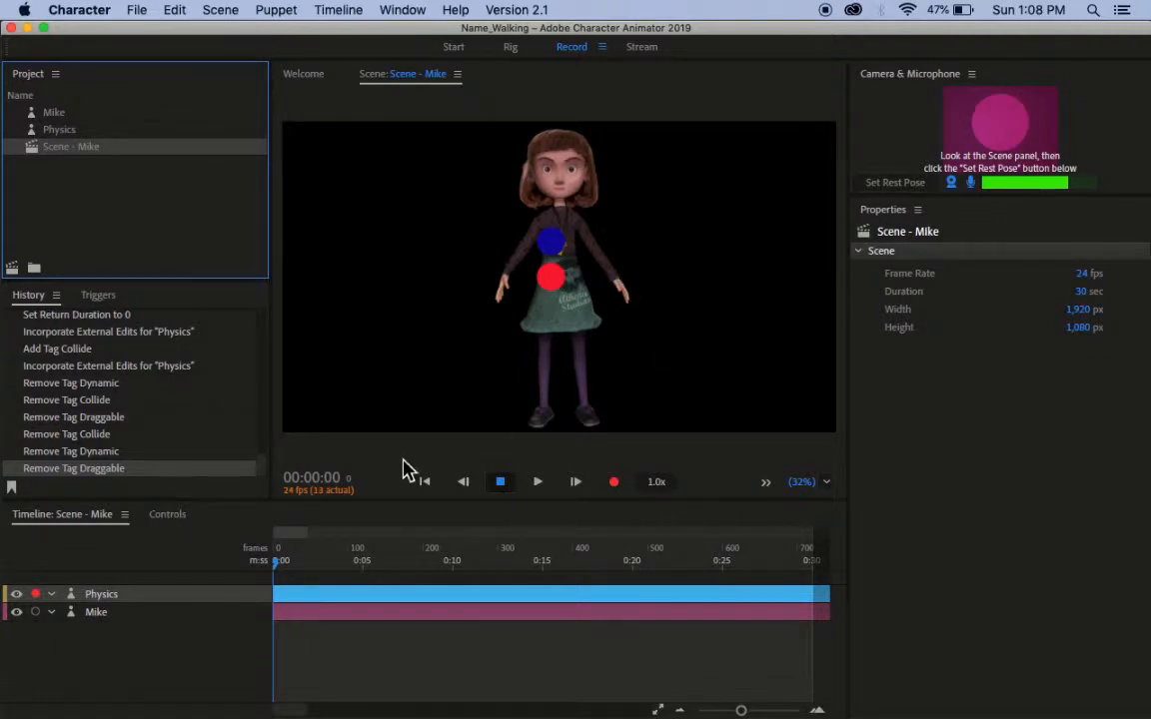
Select the Mike track in the timeline and preview the puppet walking to the right and to the left
left_click(104, 617)
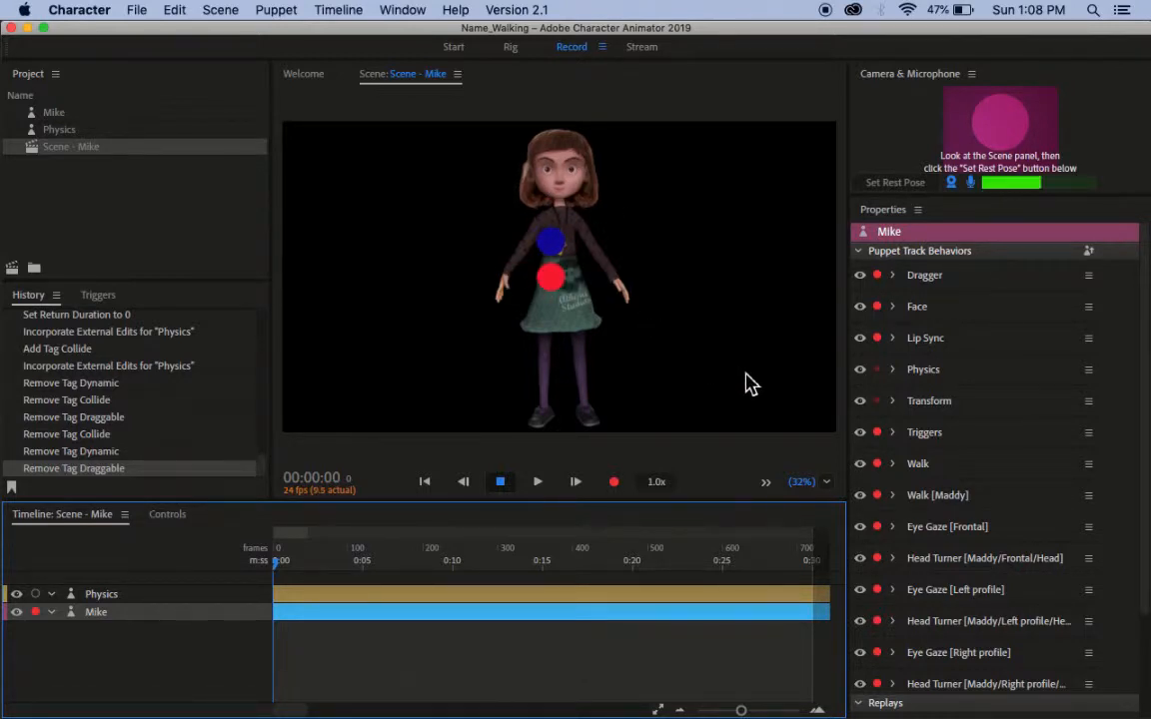
key("Right")
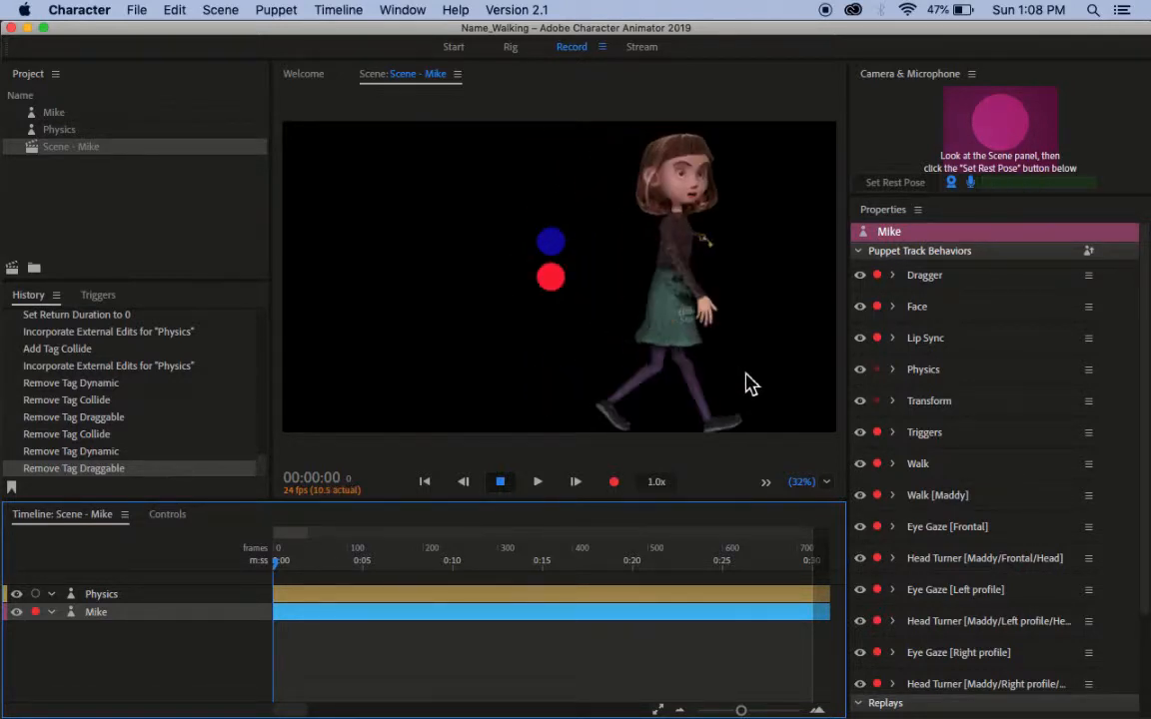
key("Right")
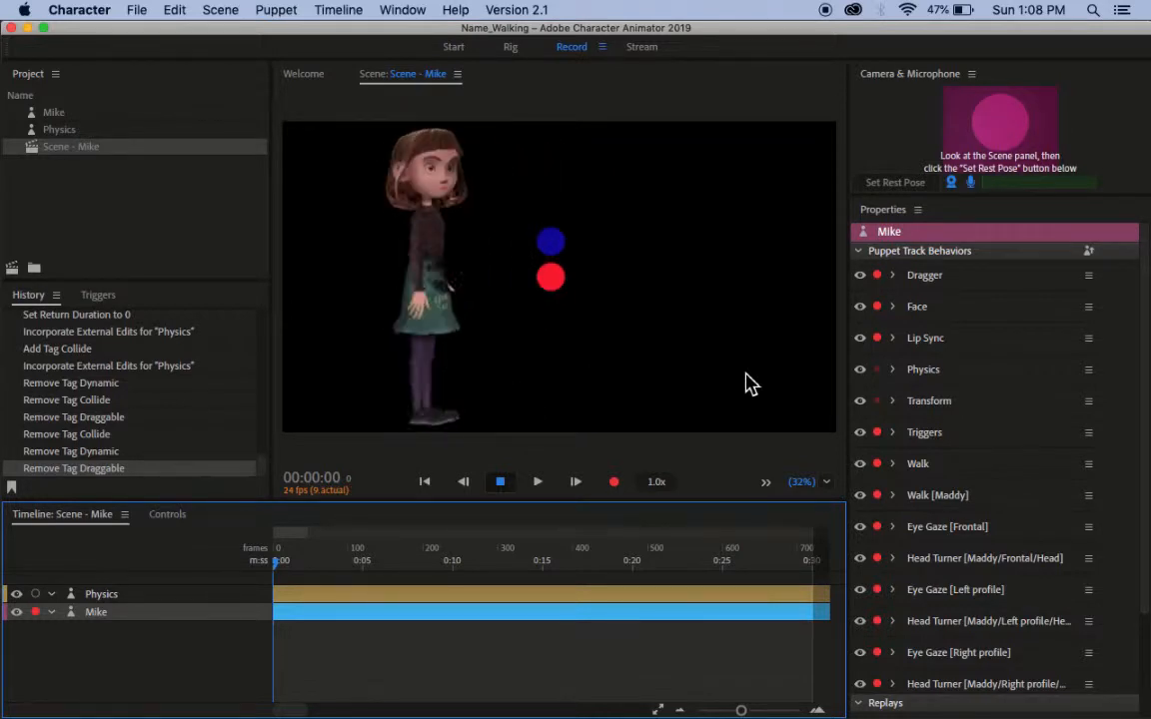
key("Left")
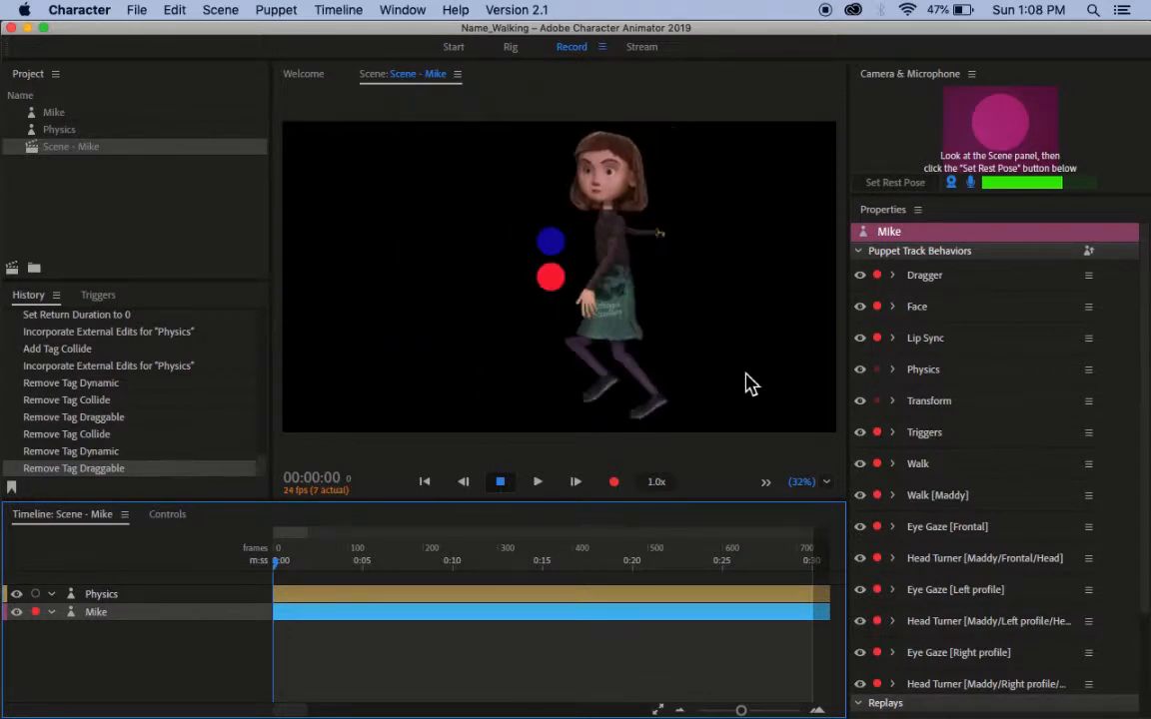
key("Right")
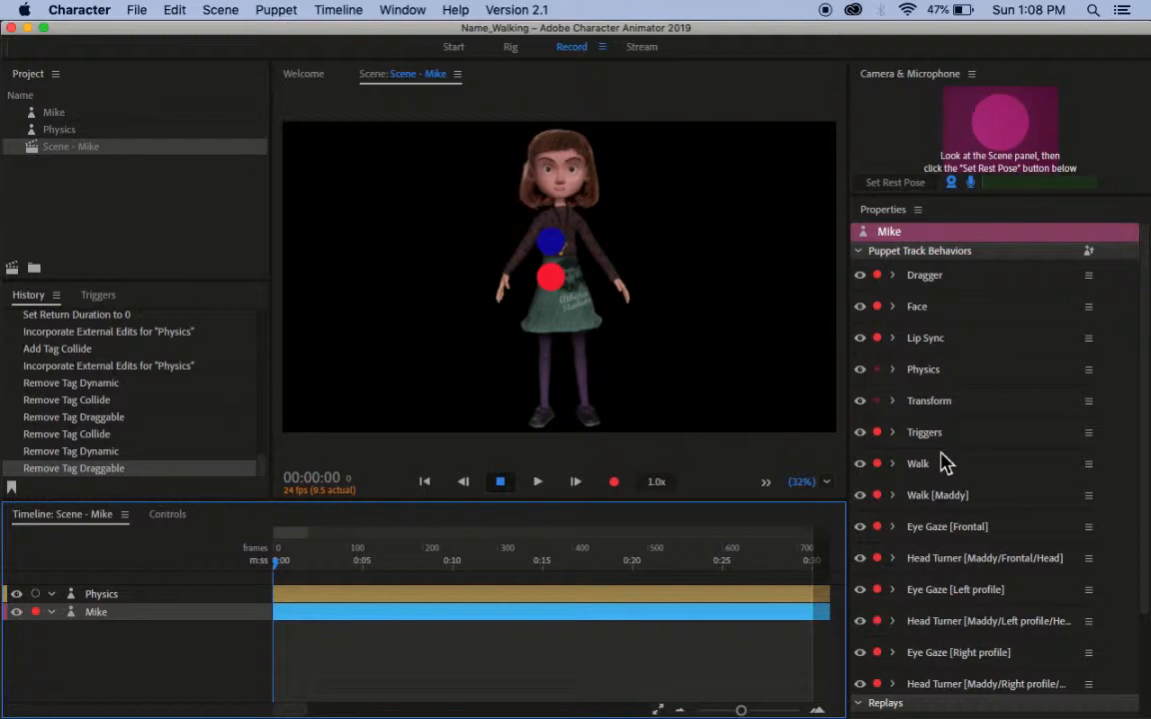
Examine the Walk [Maddy] behavior's settings on the Mike track, including the available Start and Style options
scroll(944, 464, "down", 4)
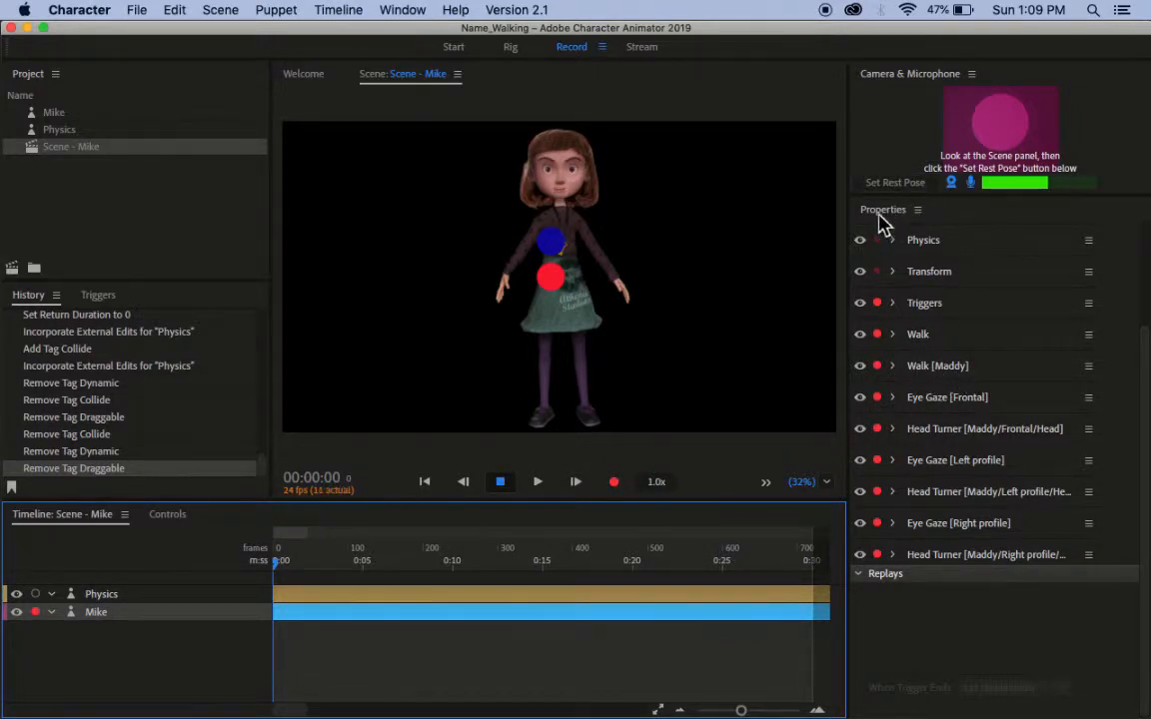
left_click(897, 372)
left_click(894, 366)
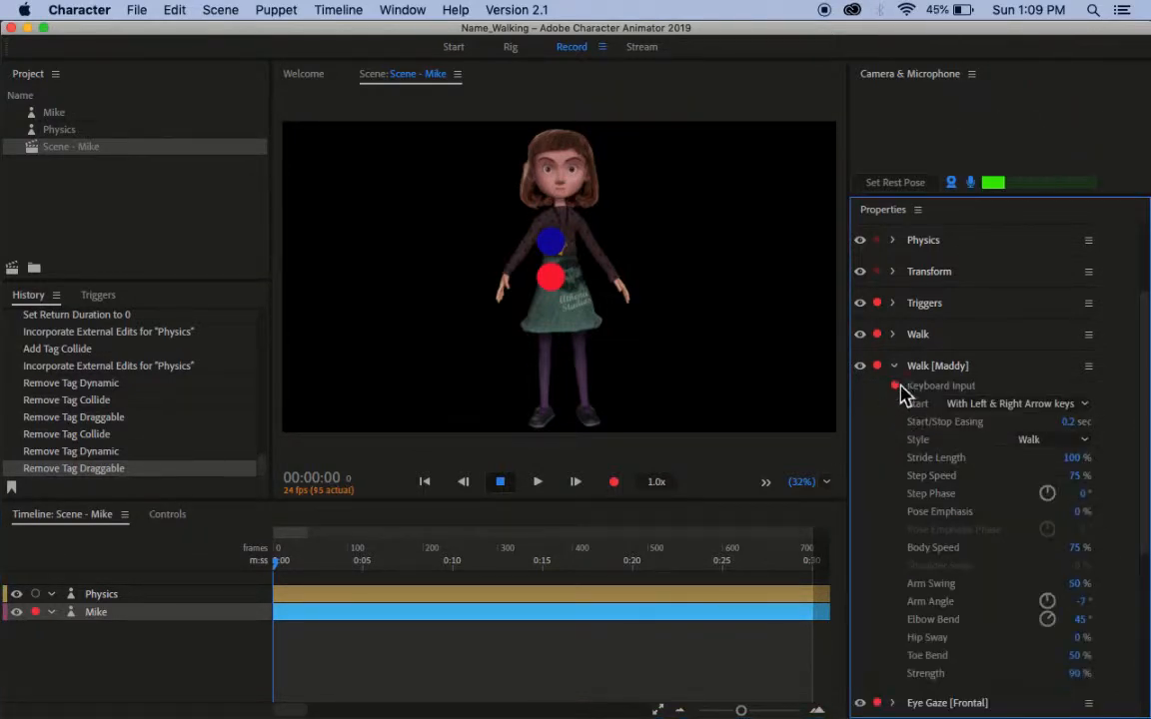
scroll(945, 499, "down", 1)
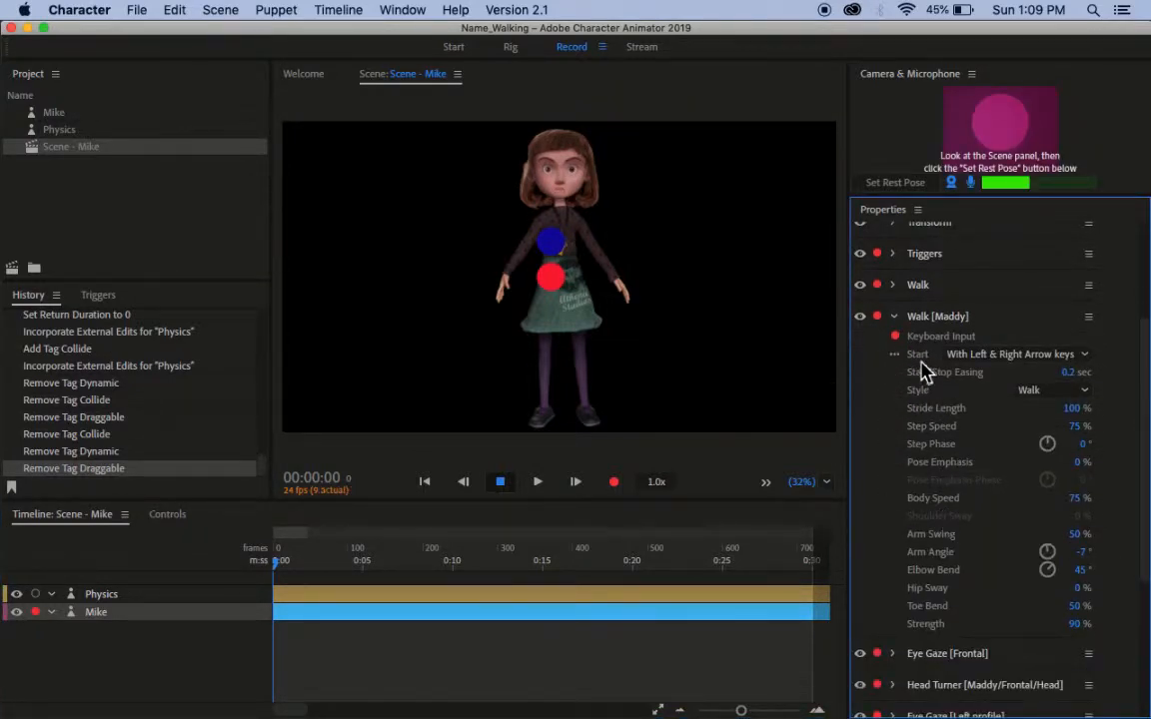
left_click(1086, 362)
left_click(1122, 369)
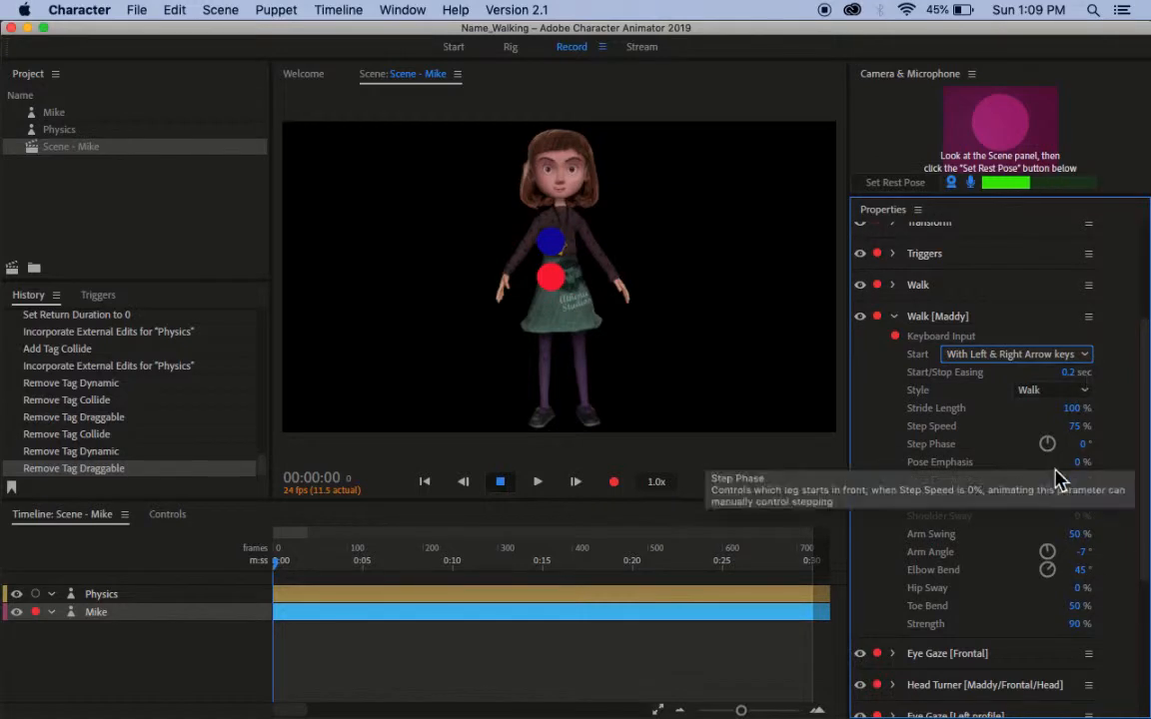
left_click(1081, 394)
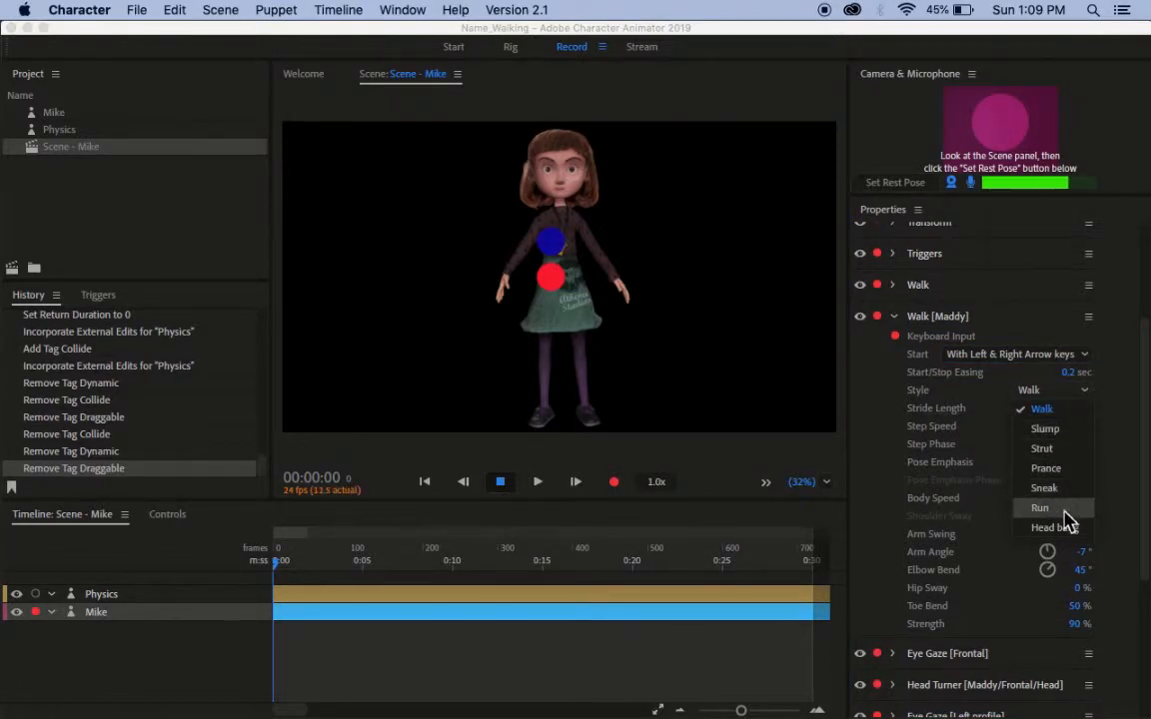
left_click(1127, 377)
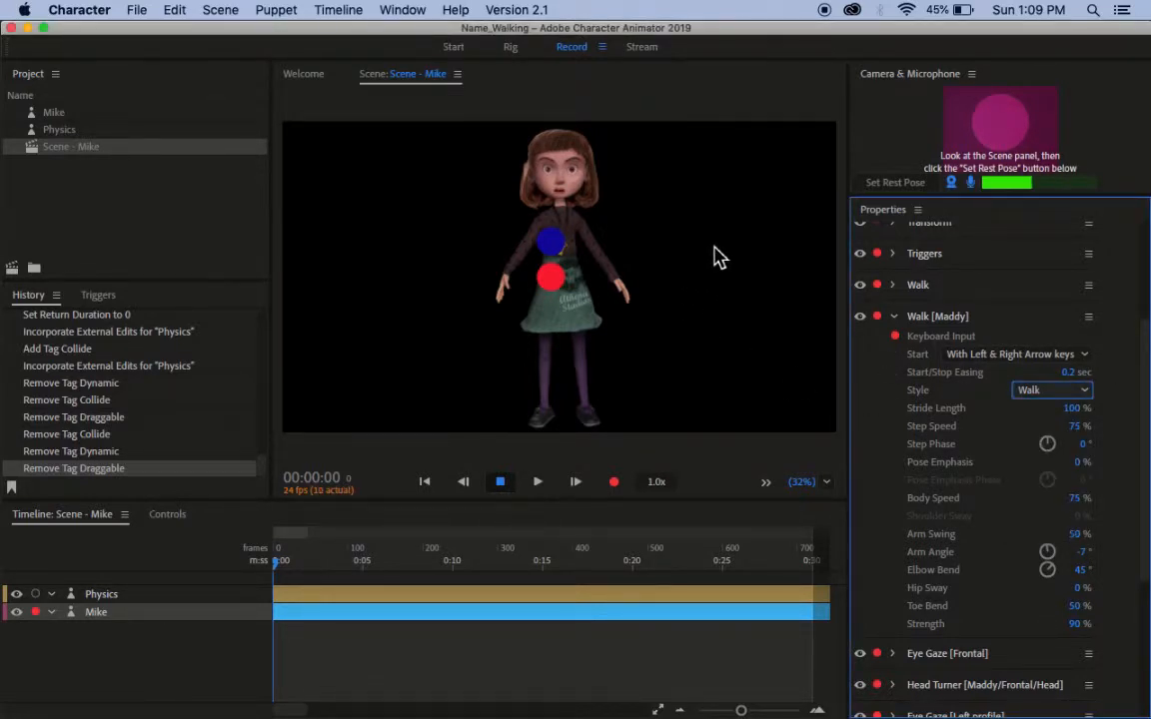
left_click(893, 316)
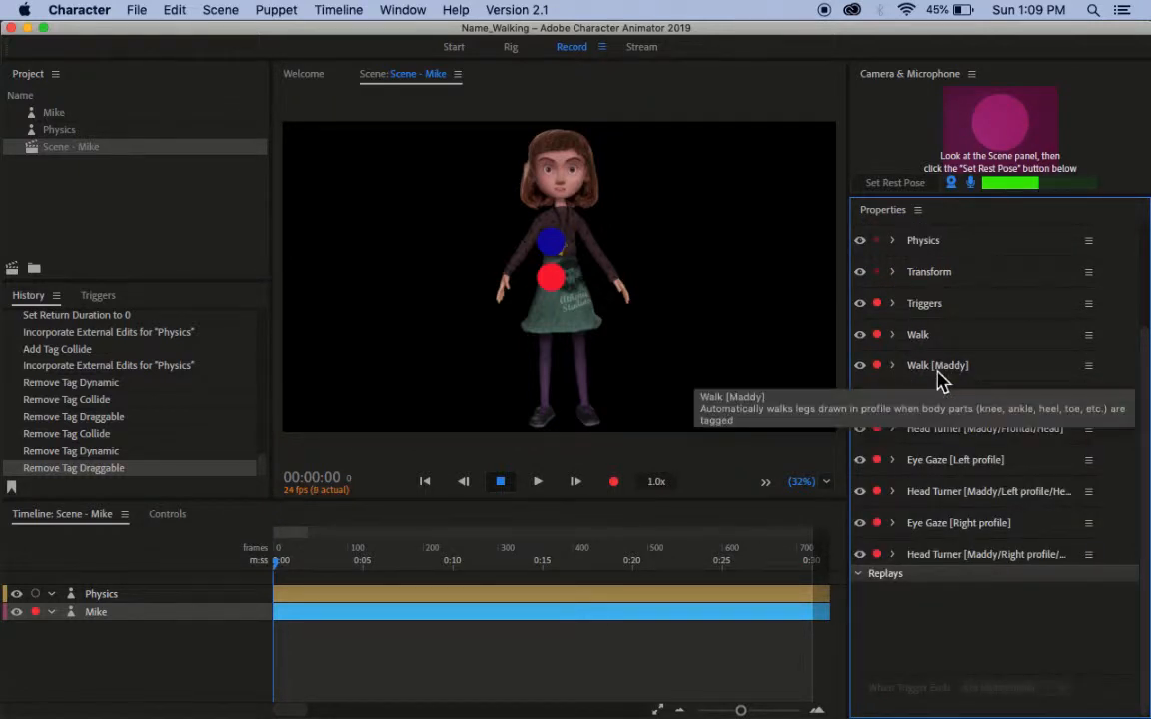
Show the Mike puppet in the Rig workspace, review the behaviors that can be added, and collapse its Walk behavior
left_click(511, 47)
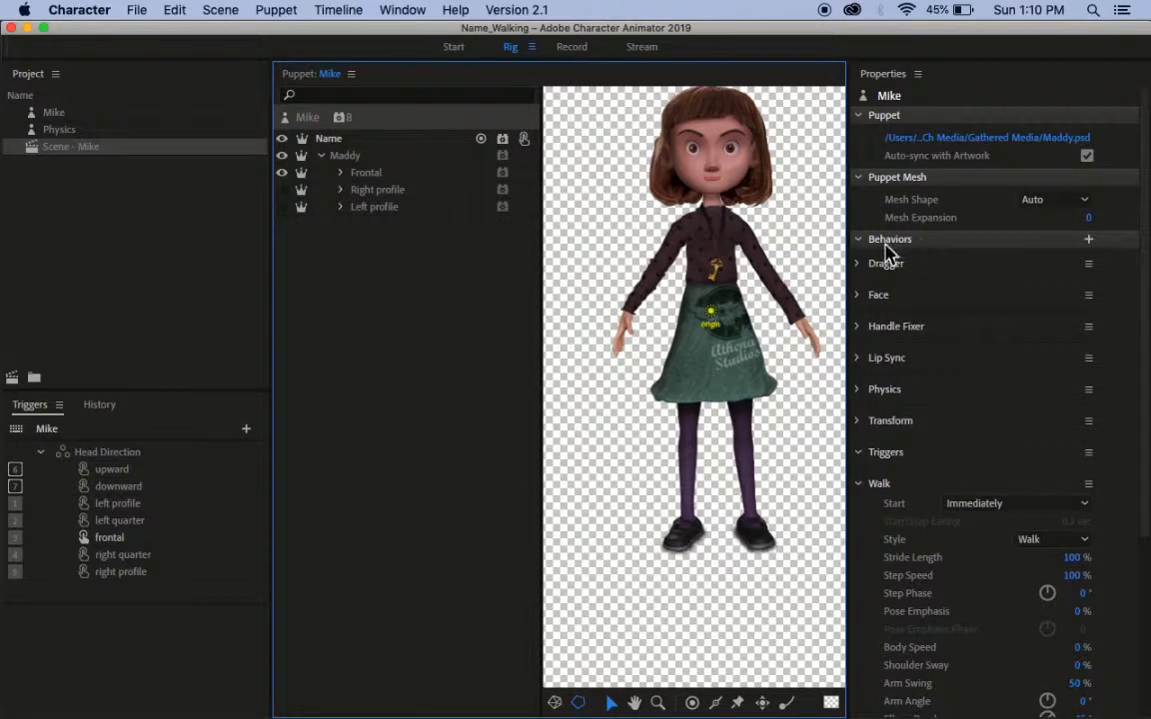
left_click(1089, 239)
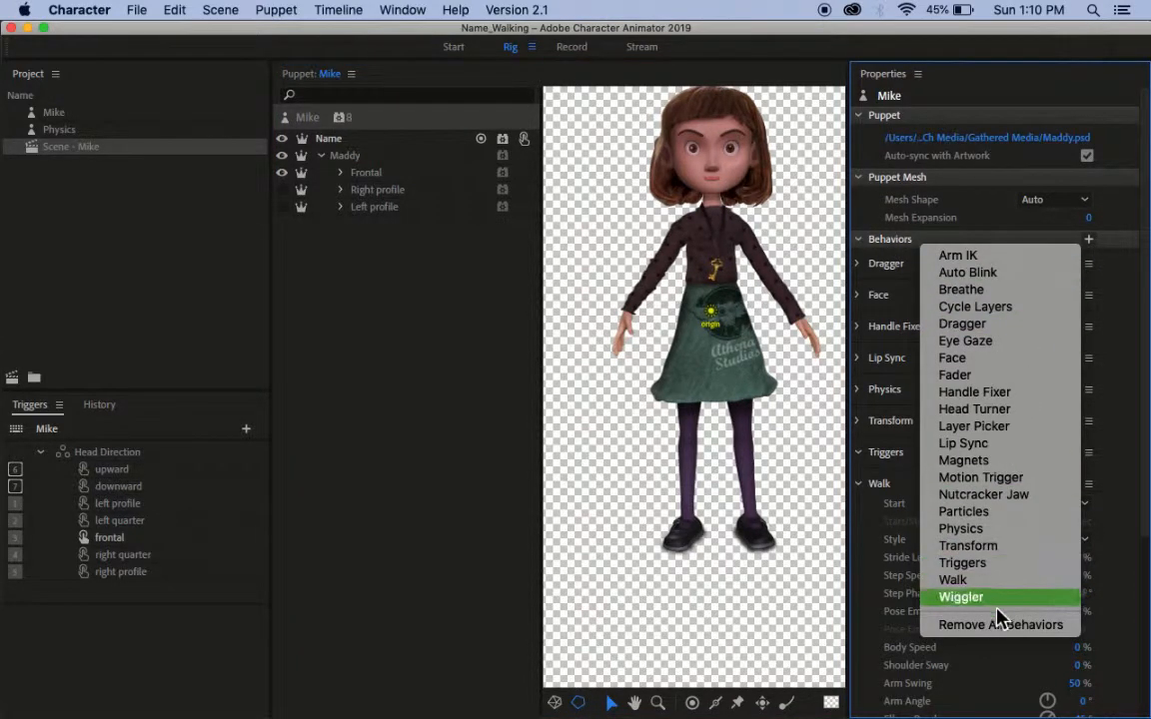
left_click(1123, 249)
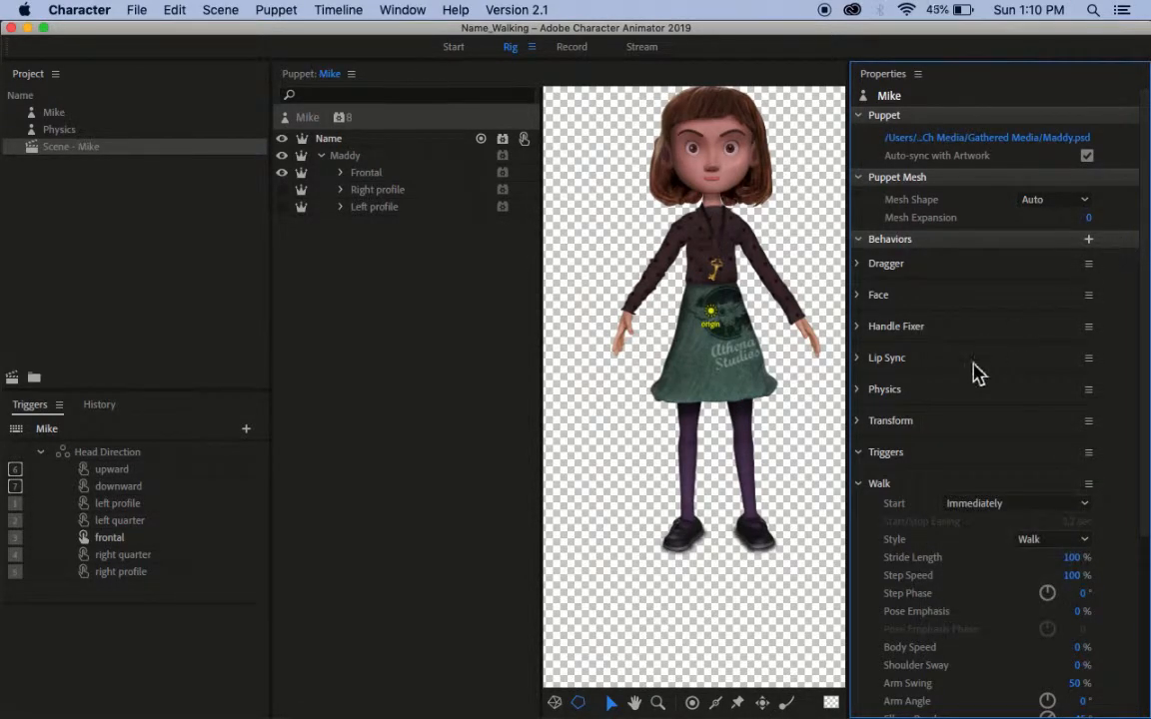
scroll(924, 596, "down", 5)
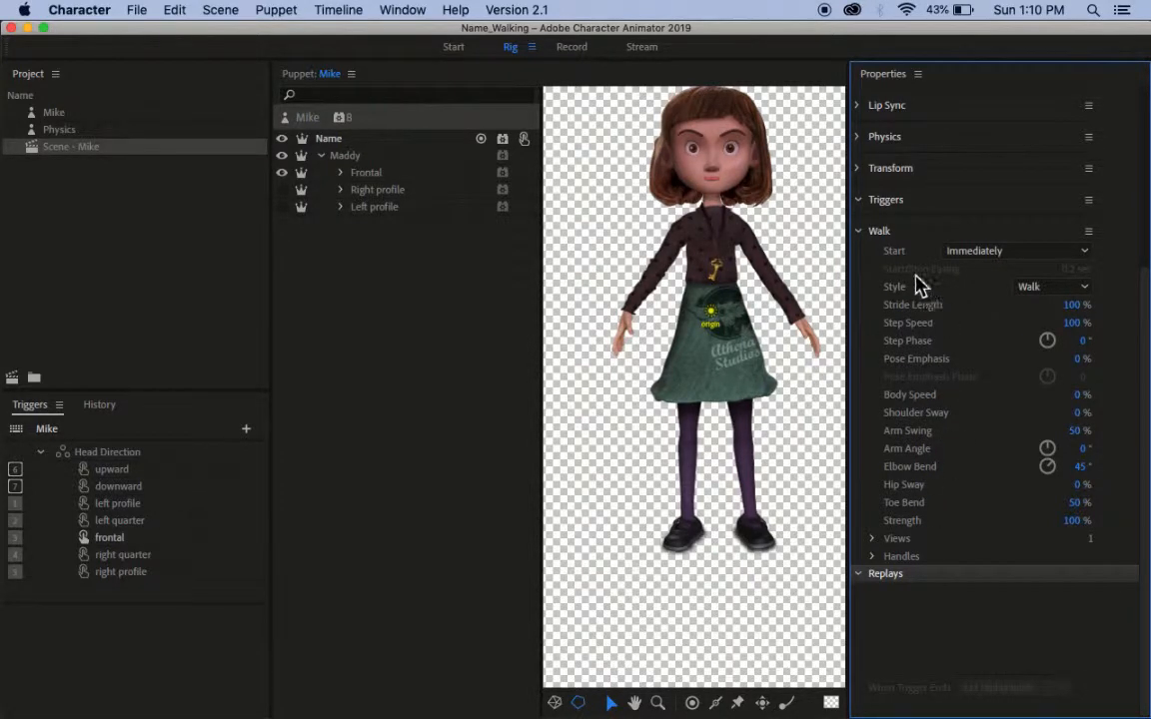
left_click(859, 232)
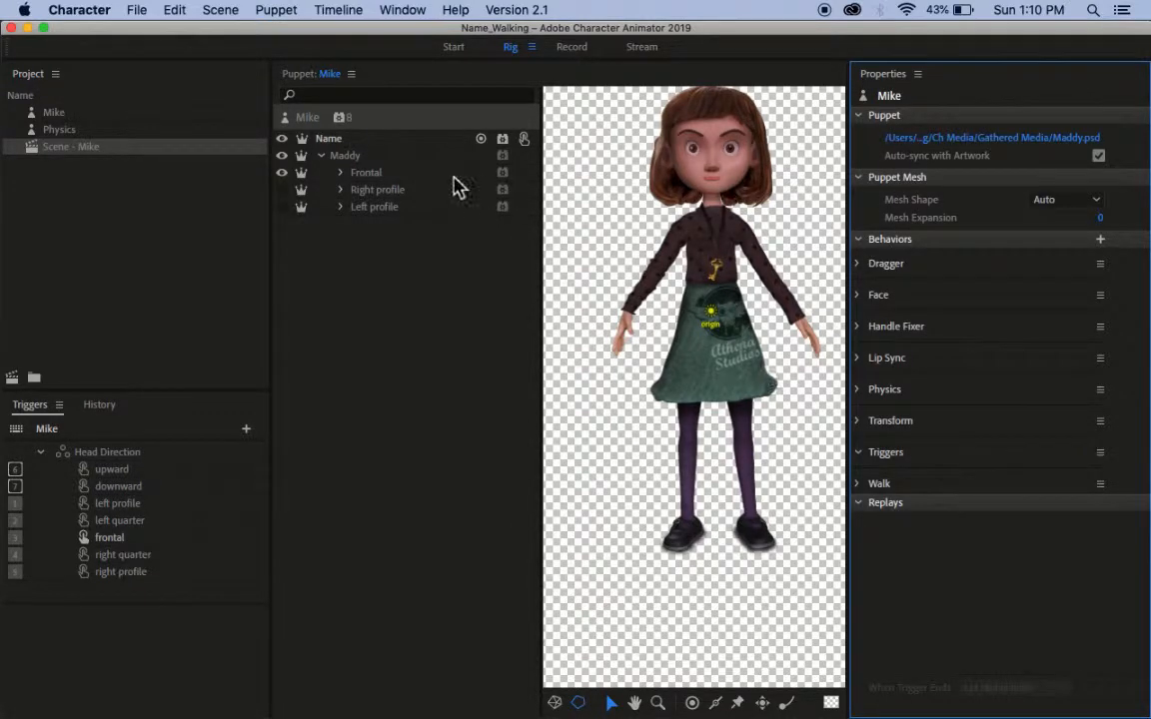
Examine the Right profile group of the Mike puppet with its Head and Body layers, and collapse the layer tree
left_click(341, 190)
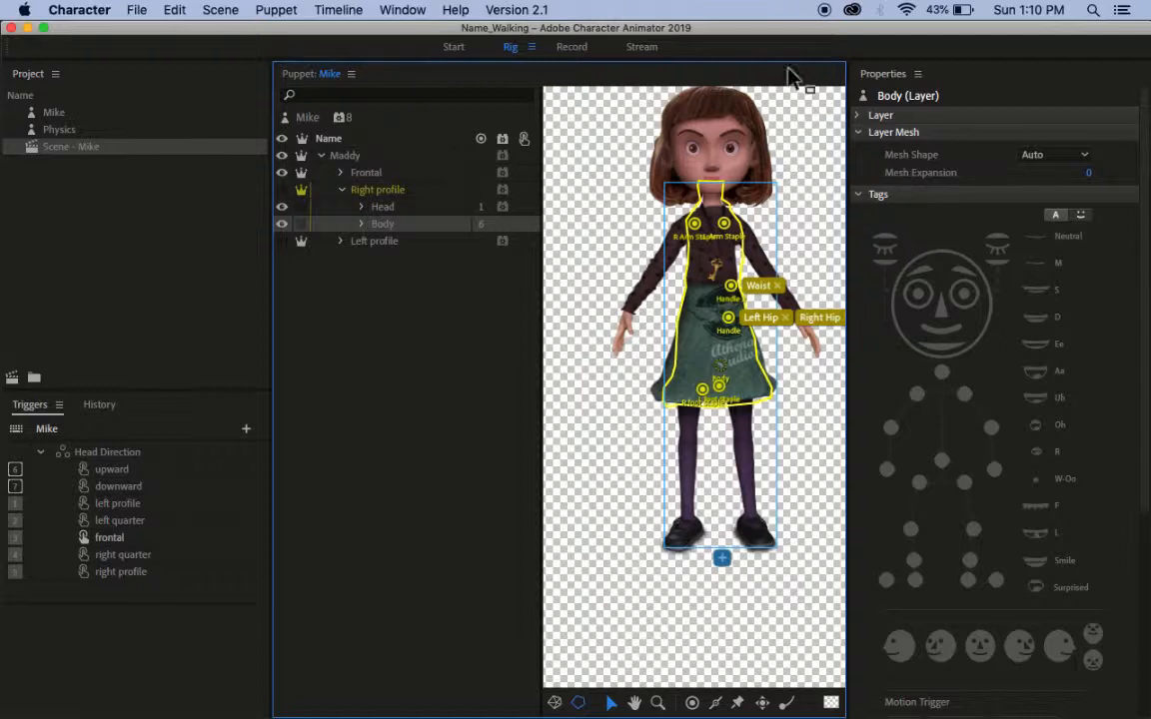
left_click(342, 158)
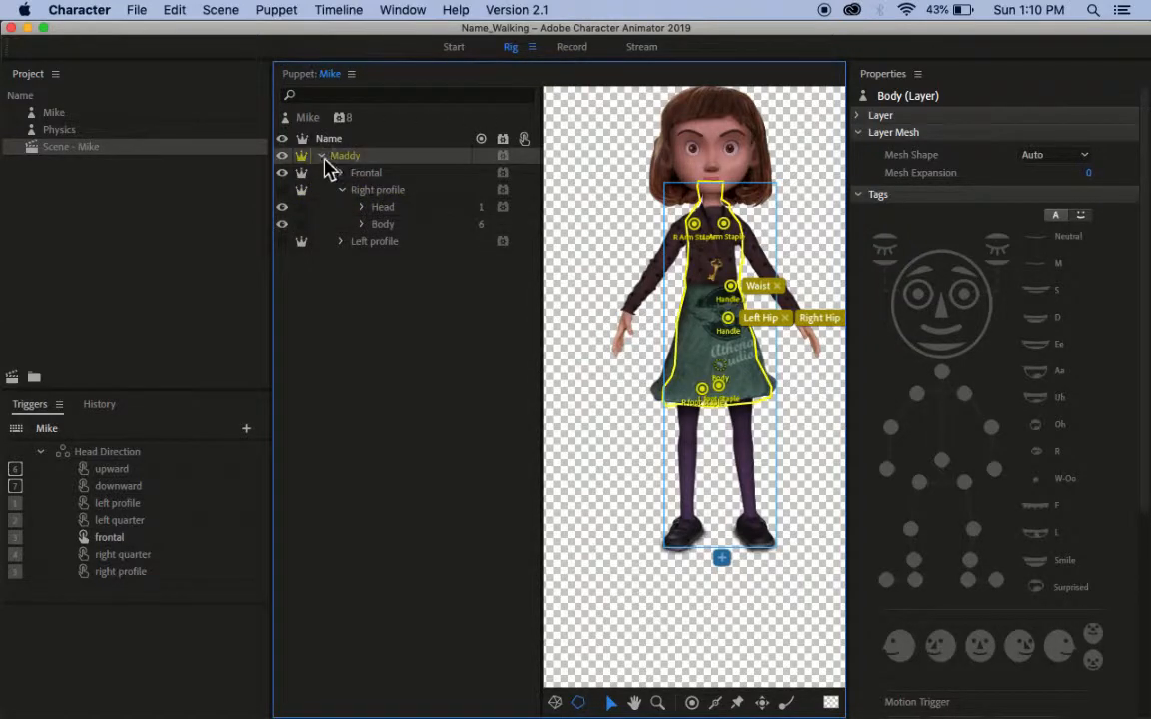
left_click(320, 157)
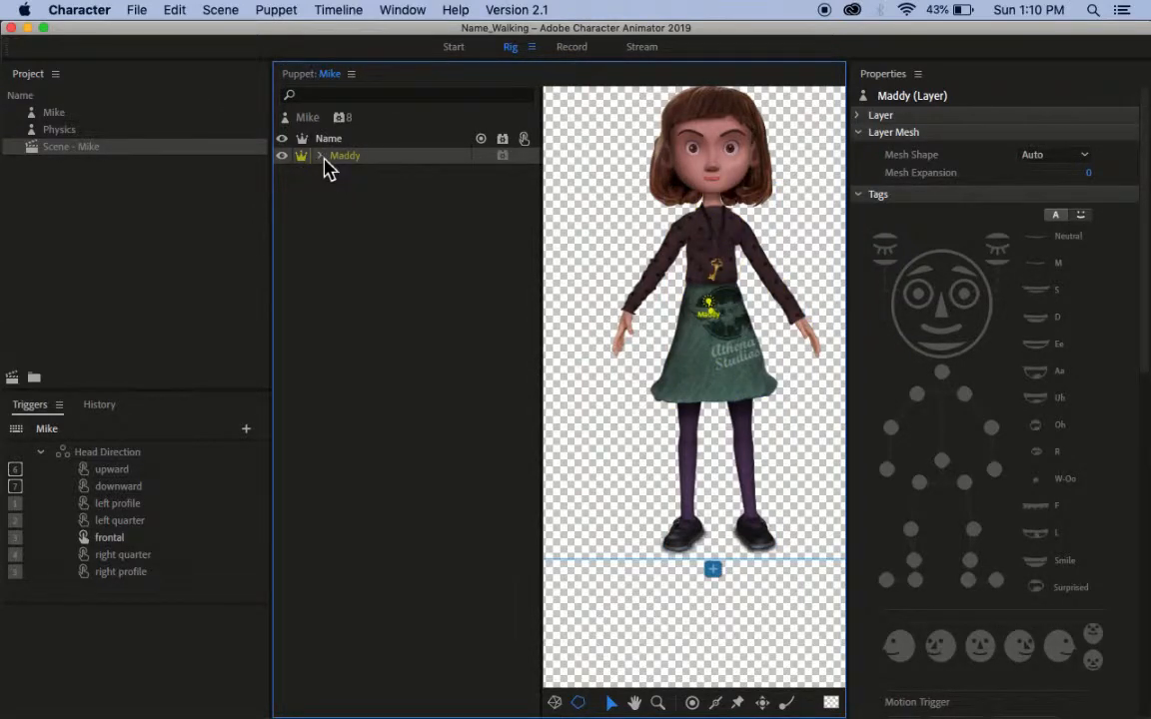
left_click(321, 156)
left_click(340, 190)
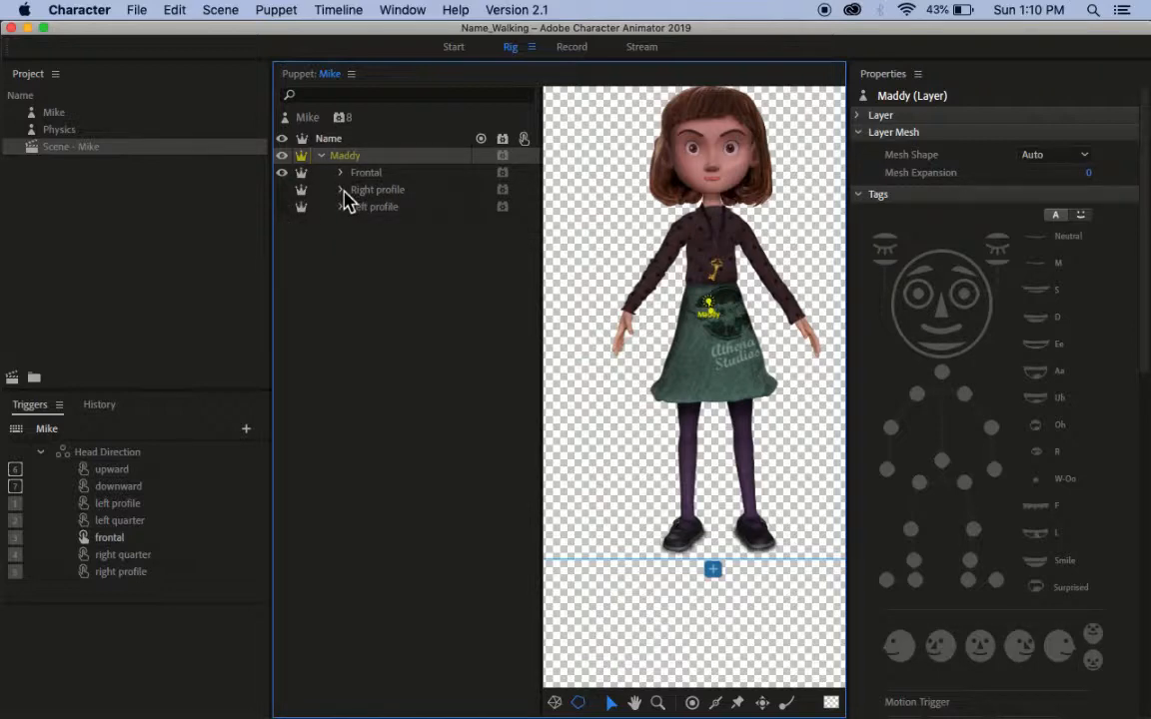
Open the Physics puppet from the project for rigging
left_click(573, 49)
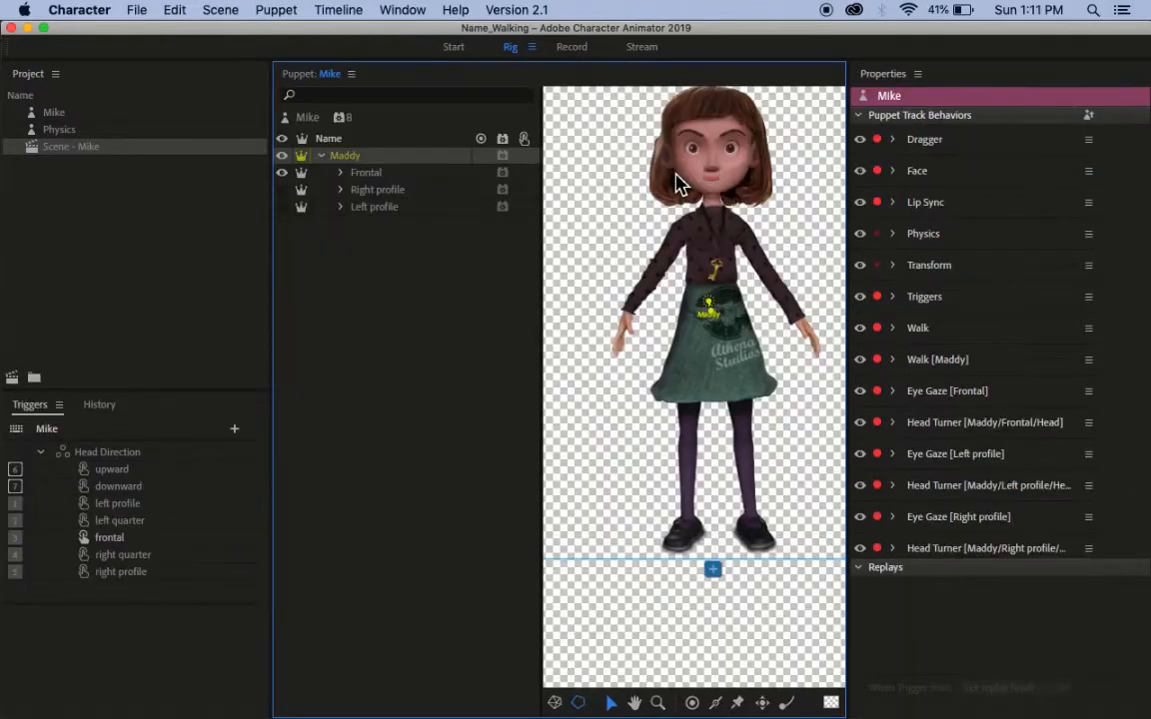
left_click(50, 136)
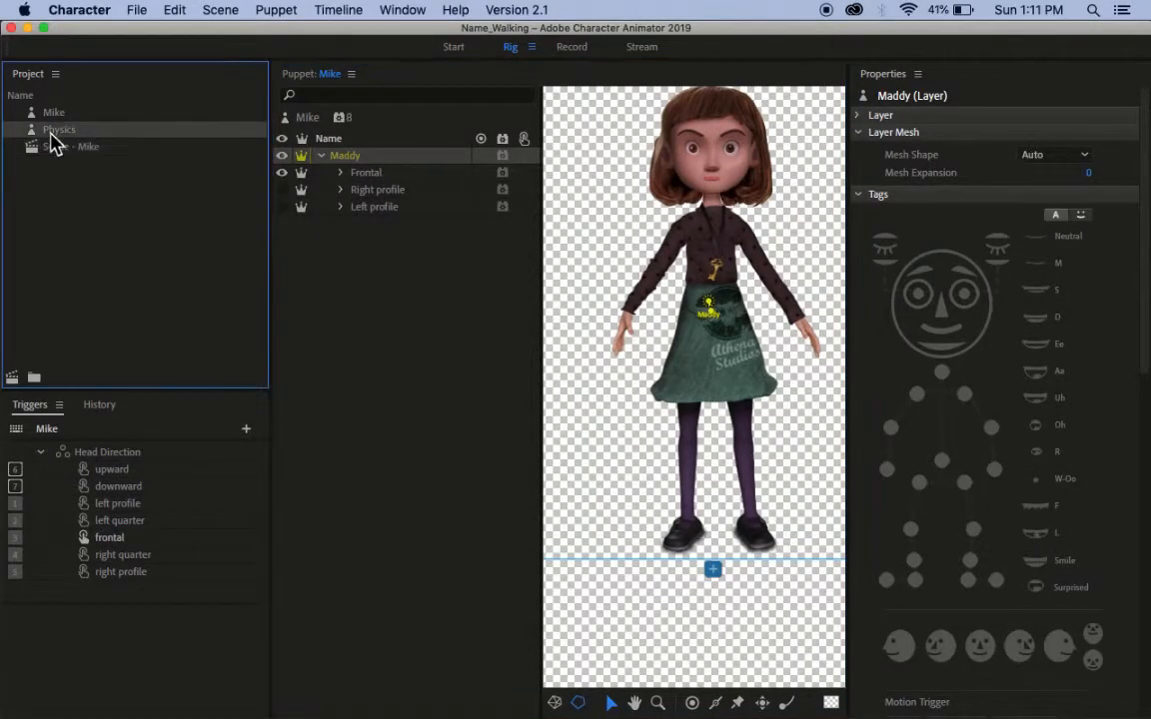
double_click(52, 142)
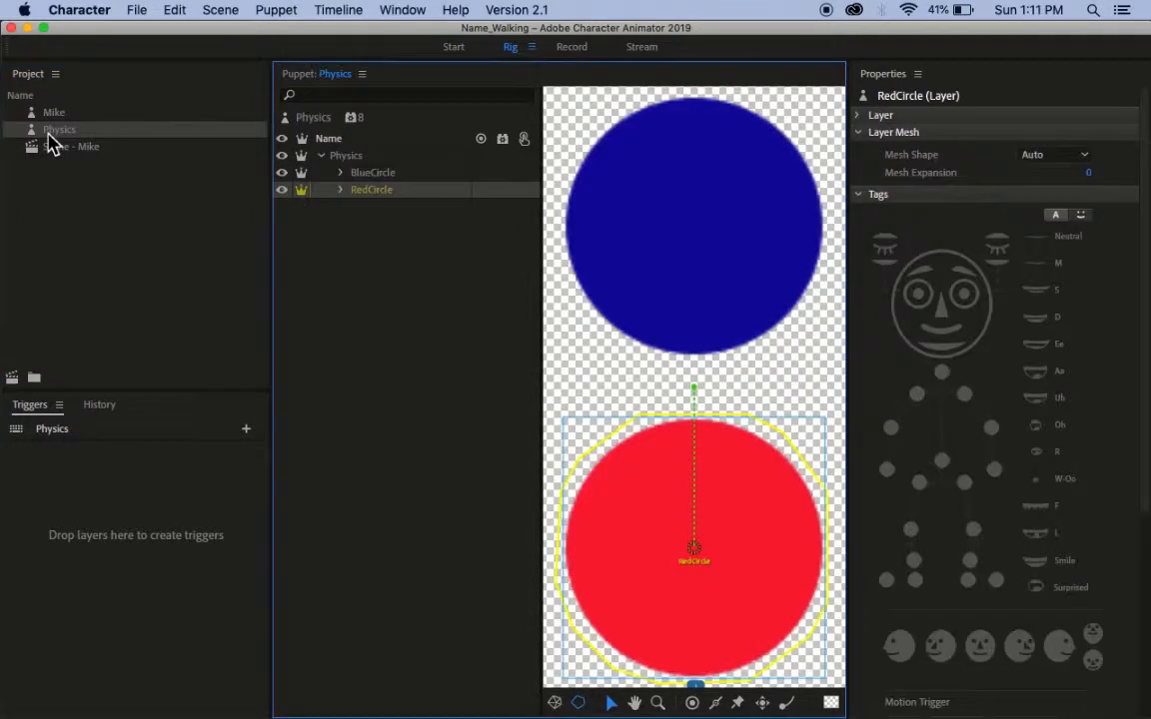
Apply the Dynamic physics tag and the Draggable modifier tag to the BlueCircle layer of the Physics puppet
left_click(375, 182)
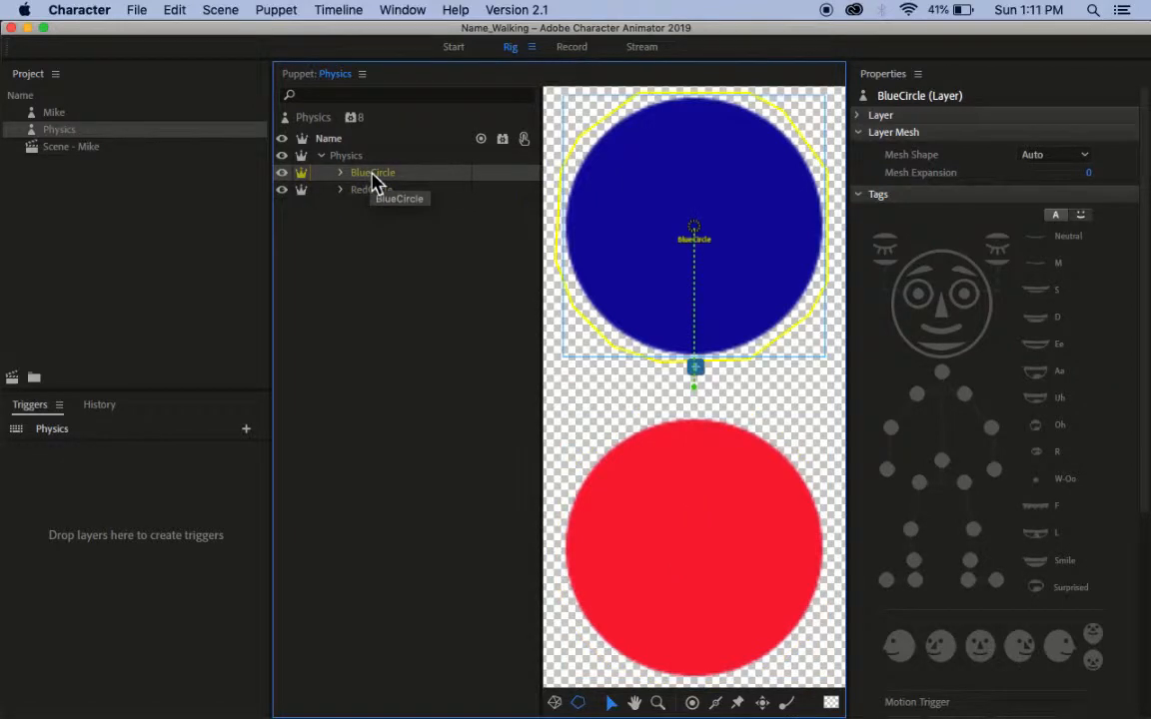
left_click(859, 196)
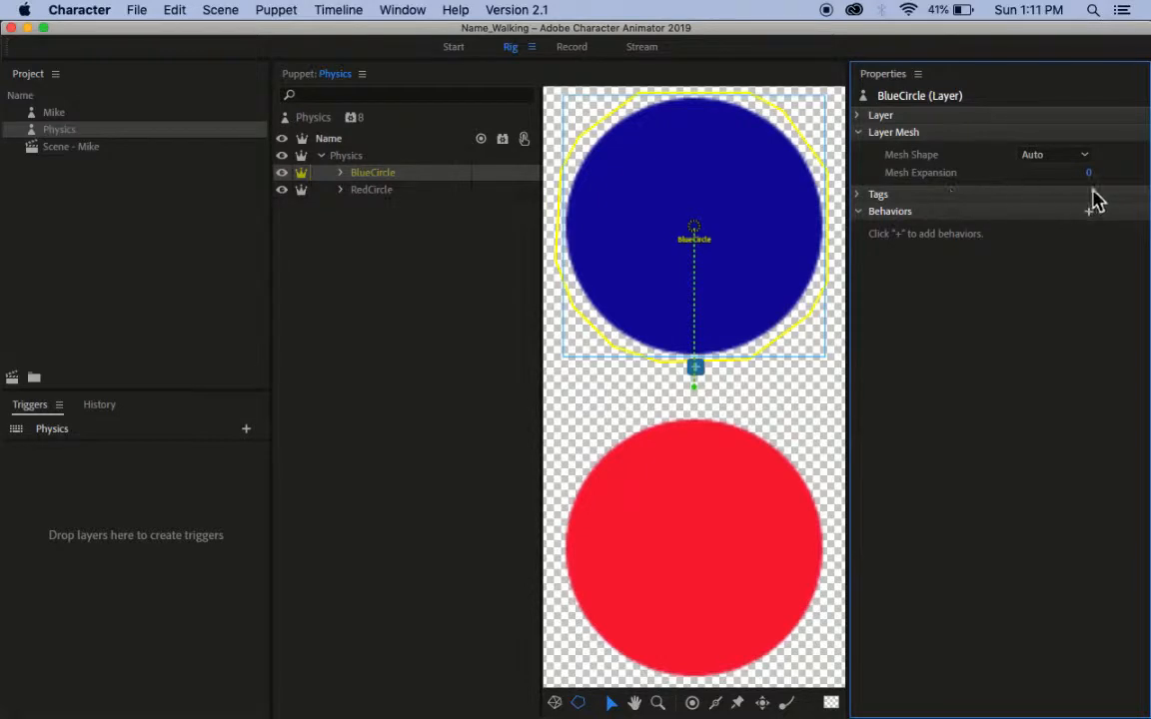
left_click(859, 196)
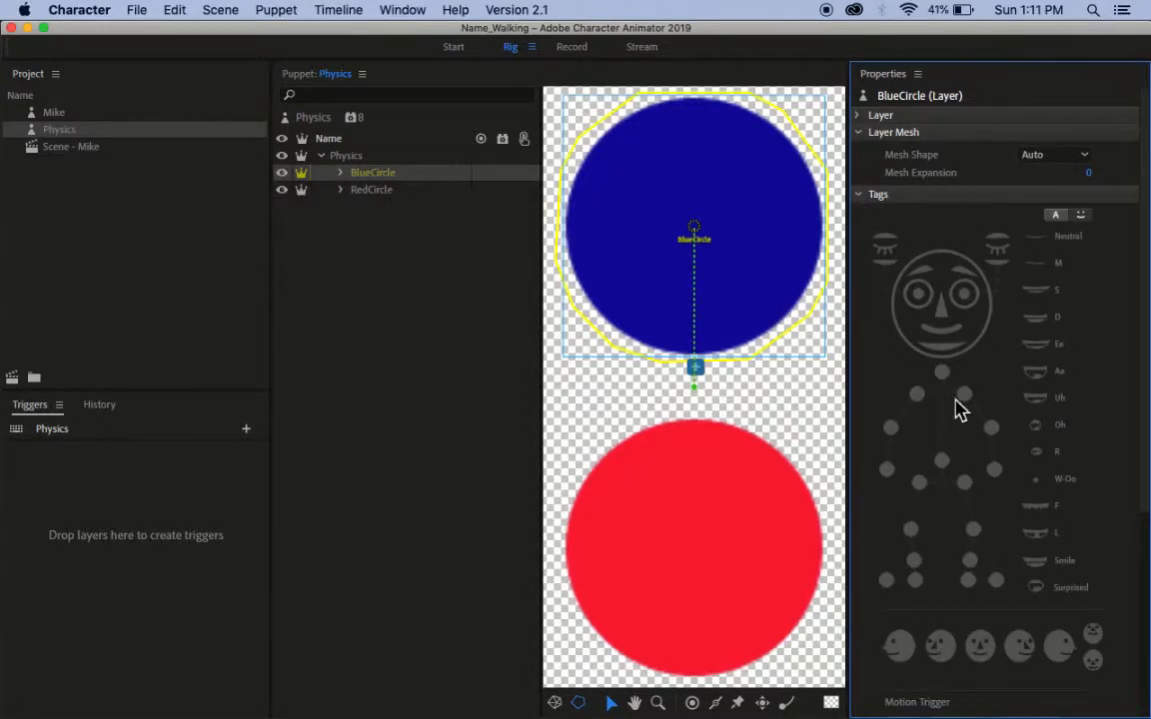
scroll(956, 410, "down", 5)
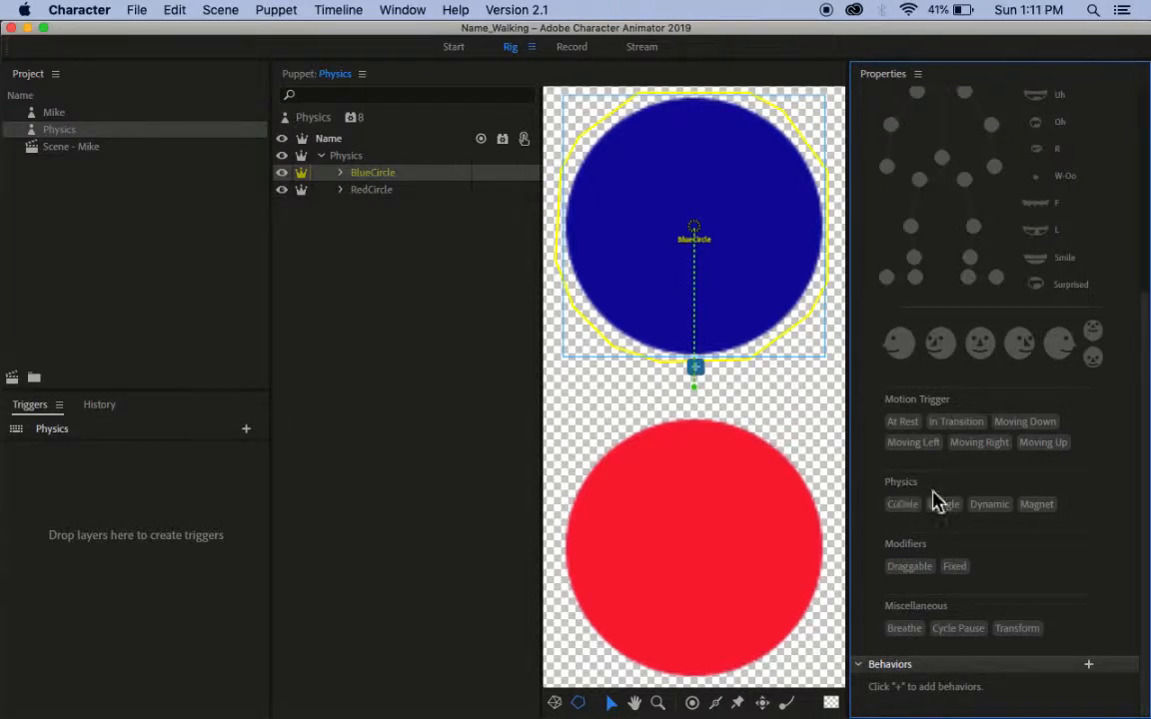
left_click(999, 512)
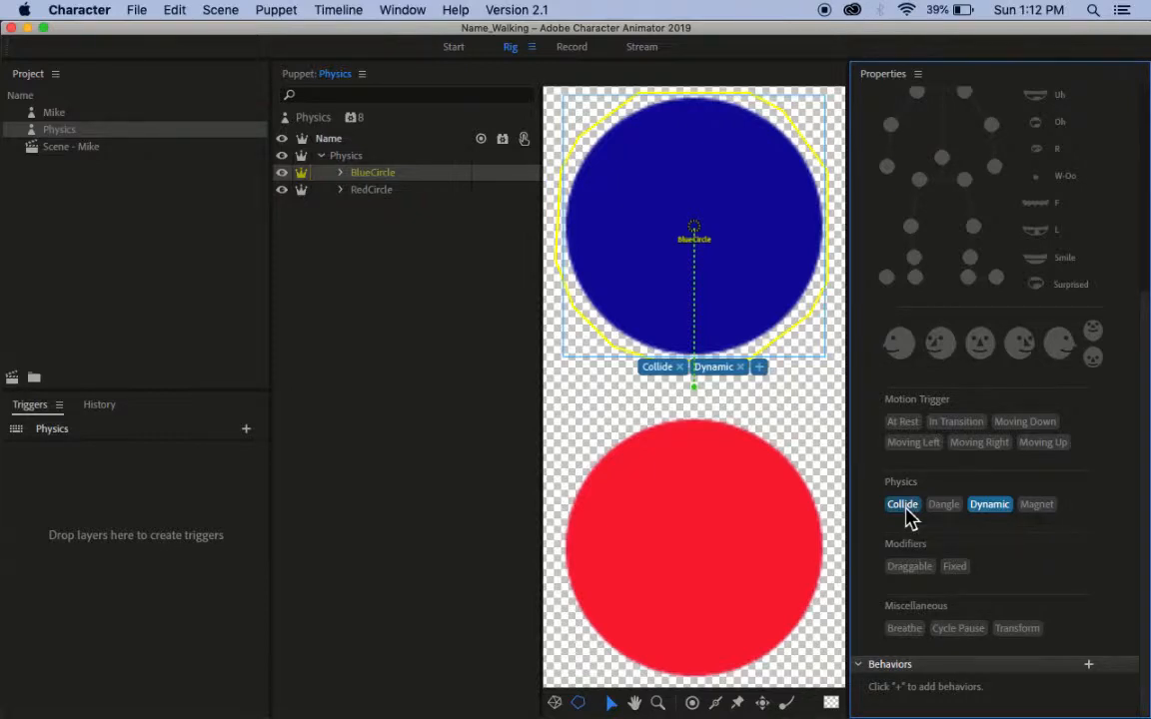
left_click(911, 572)
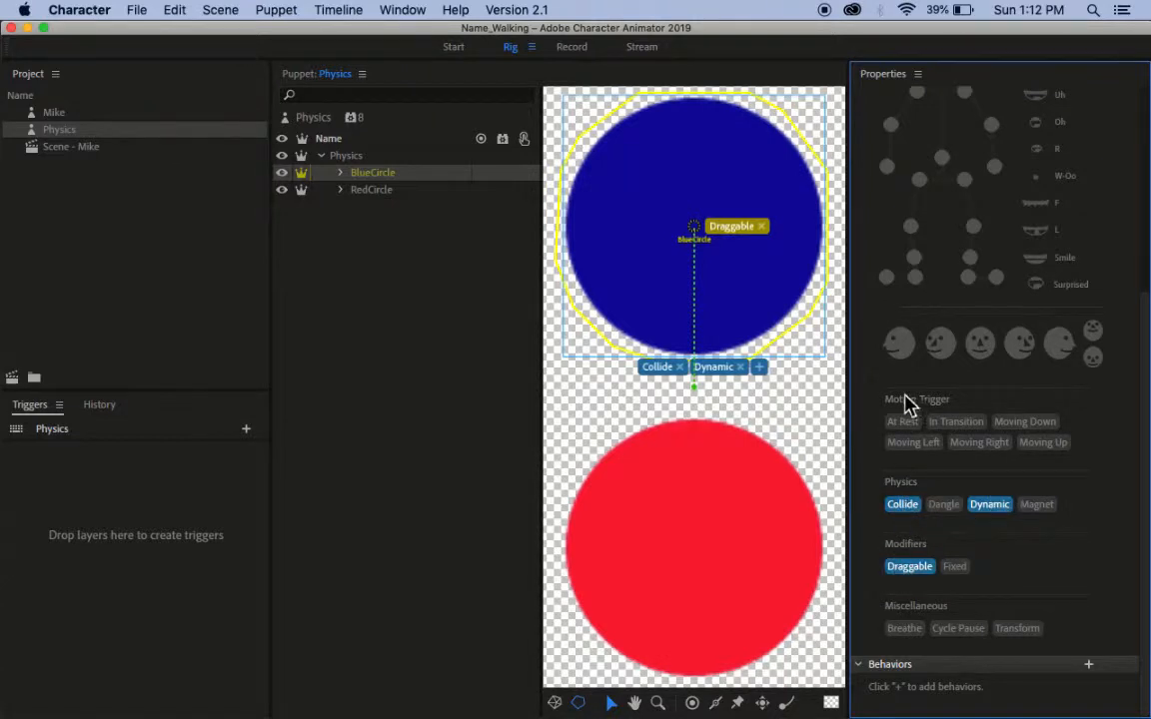
In the Record workspace, set Dragger's After Move to Hold in place and move the blue circle to the right of the girl
left_click(573, 48)
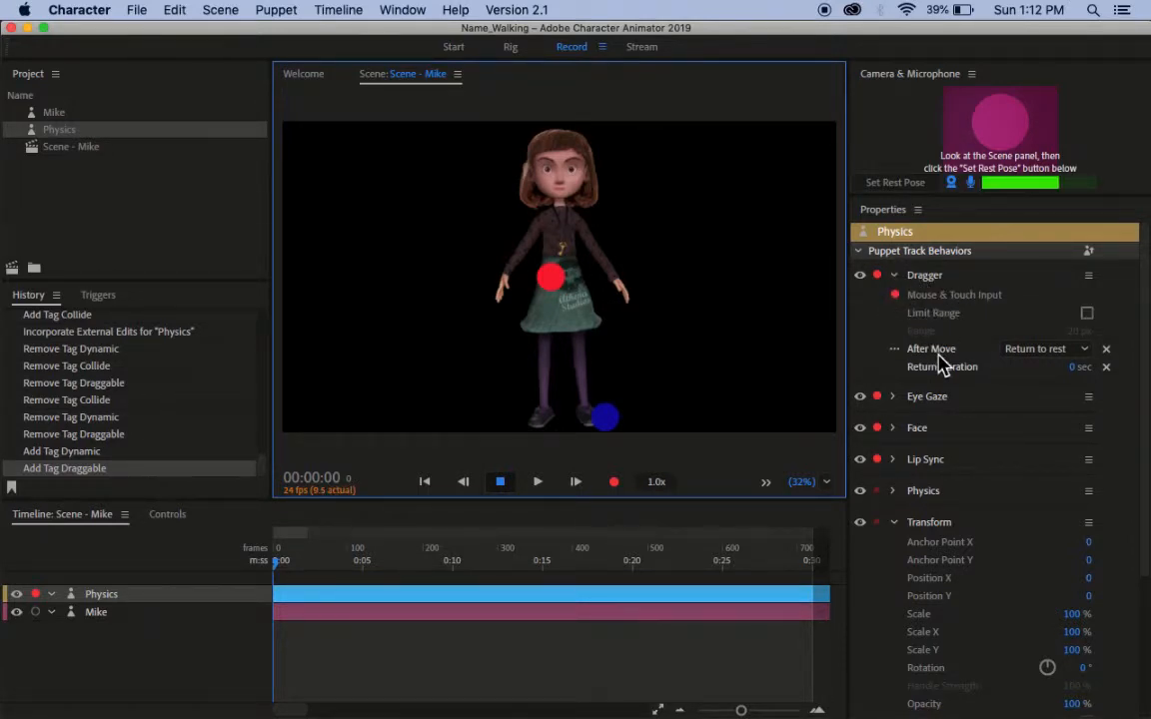
left_click(1081, 352)
left_click(1069, 388)
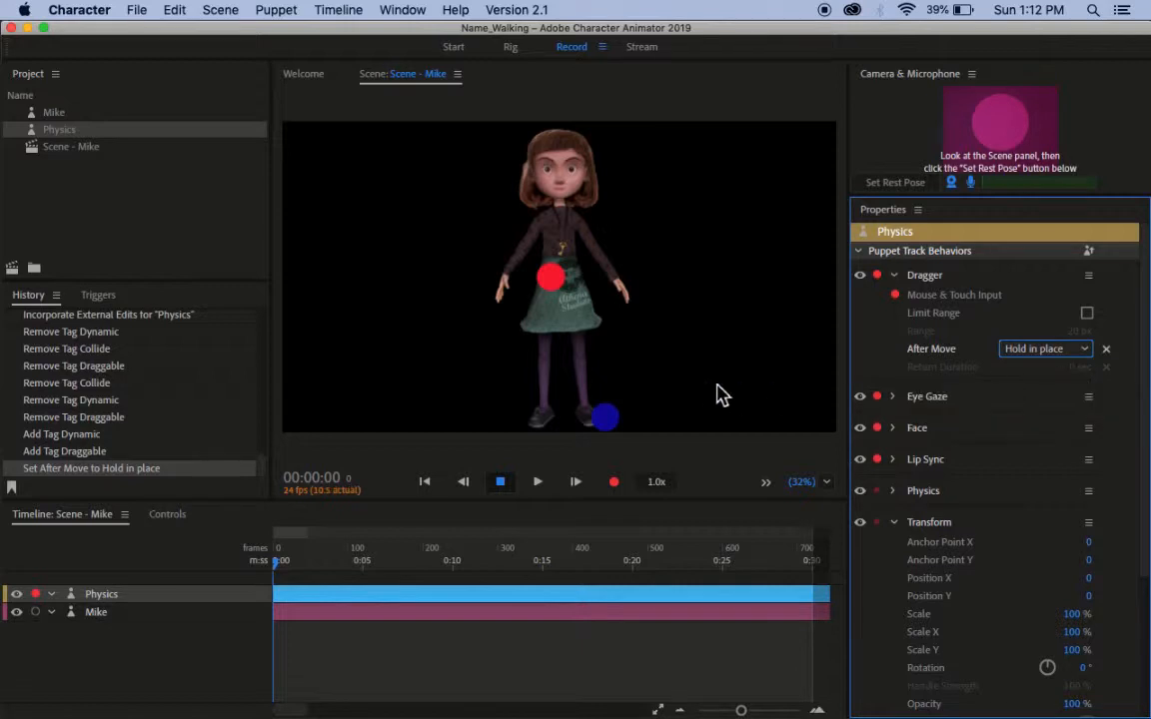
left_click(739, 265)
left_click(740, 261)
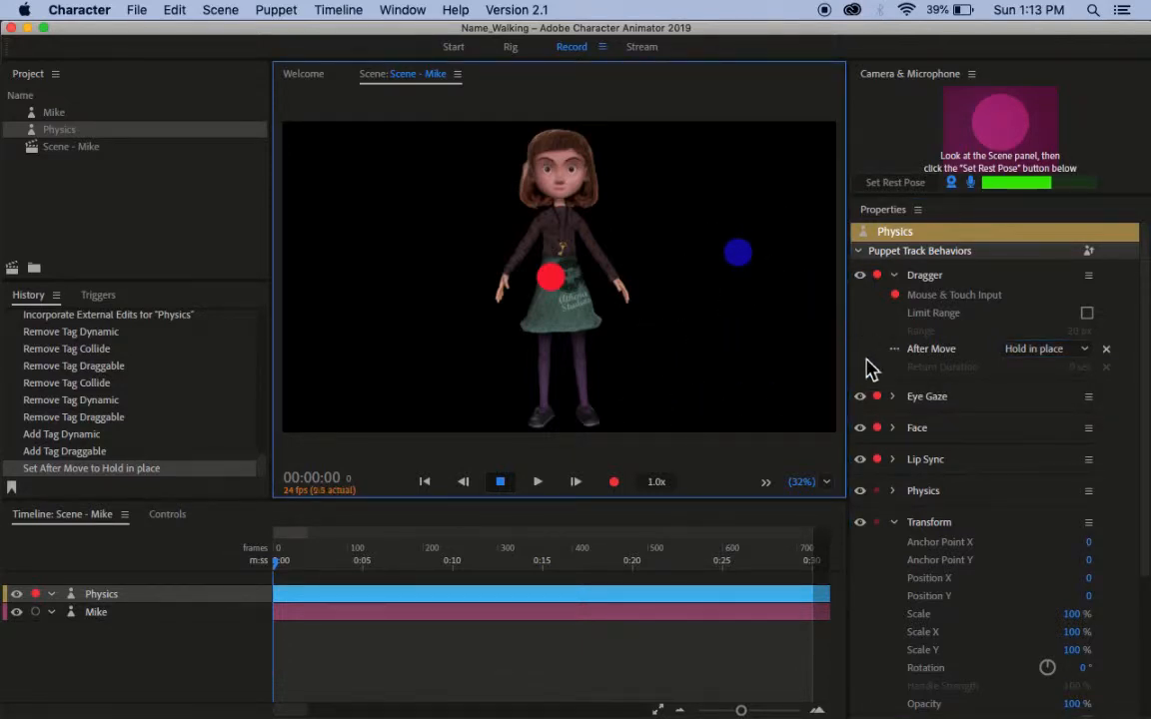
Set Dragger's After Move to Return to rest and test throwing the blue and red circles around the scene
left_click(1085, 352)
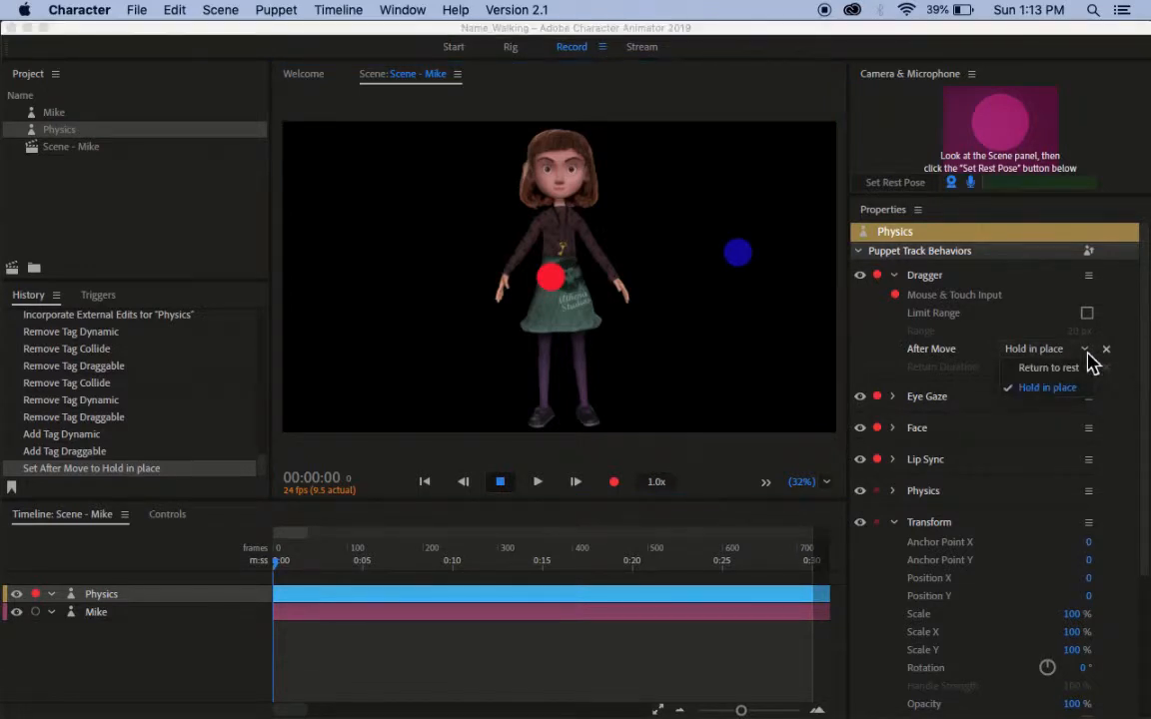
left_click(1048, 369)
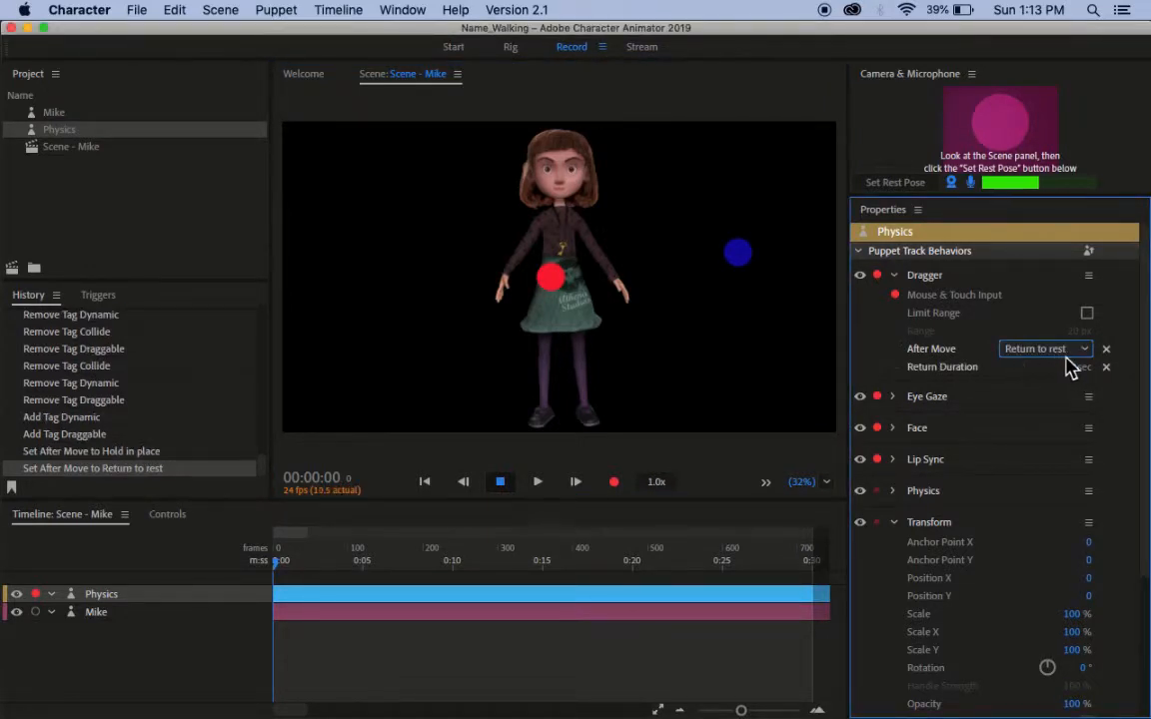
left_click_drag(744, 271, 404, 170)
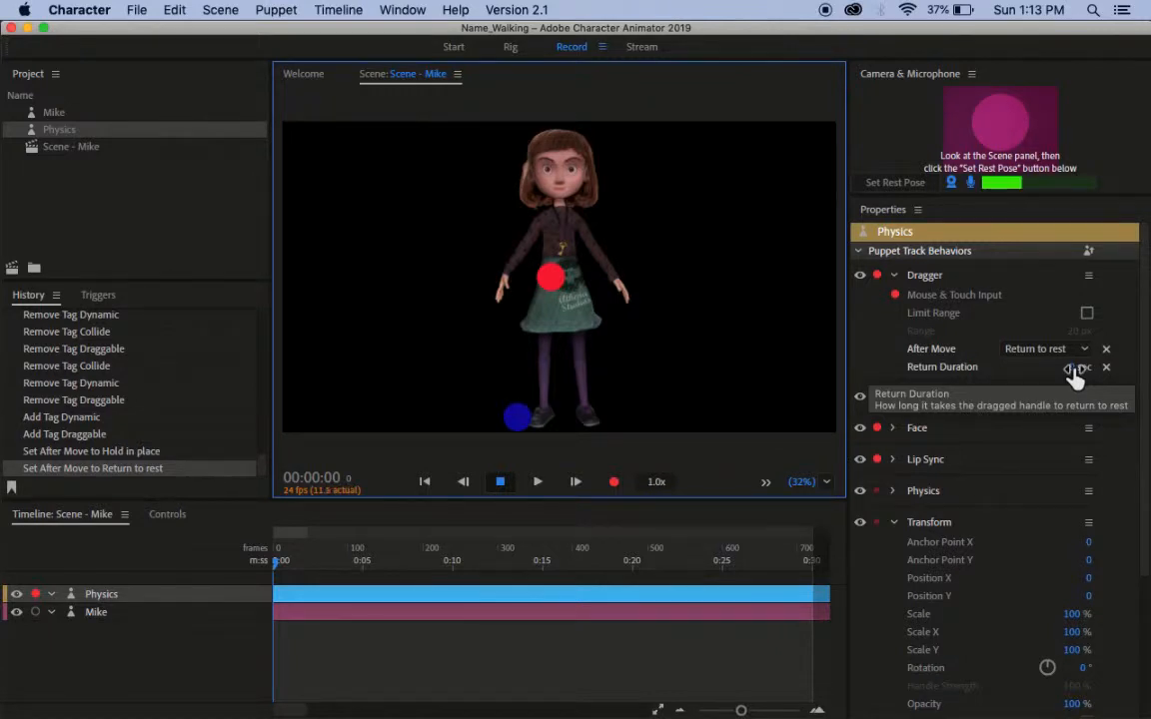
left_click_drag(524, 413, 836, 151)
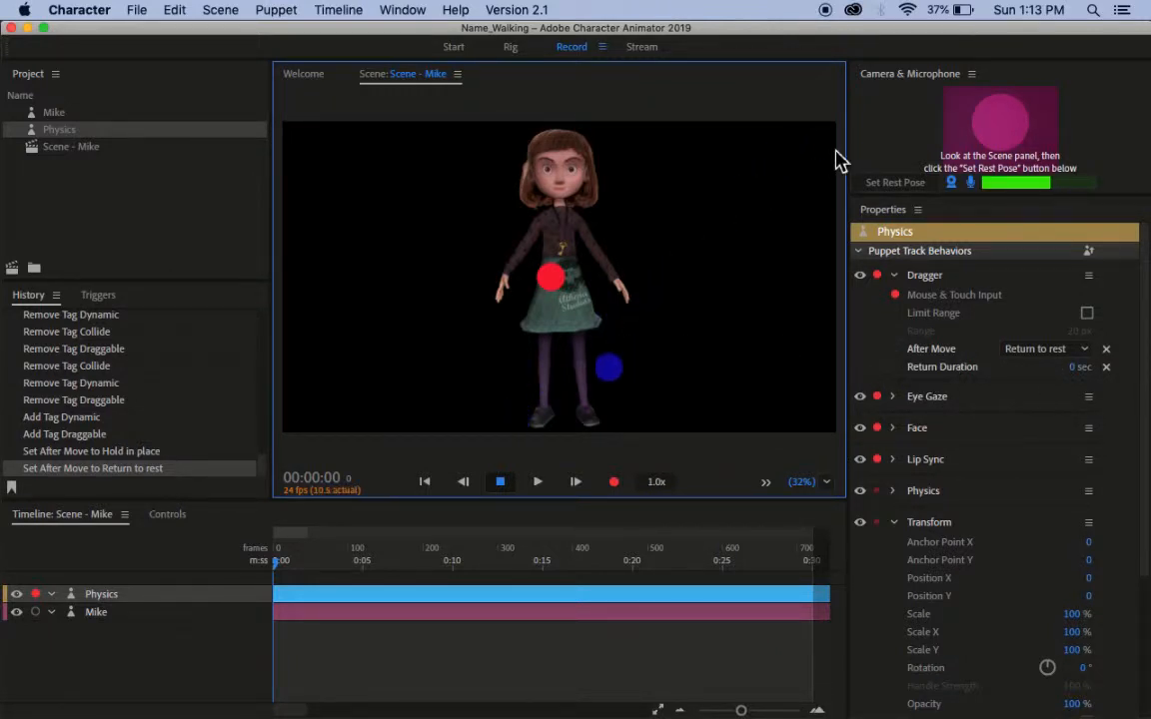
left_click_drag(549, 412, 344, 168)
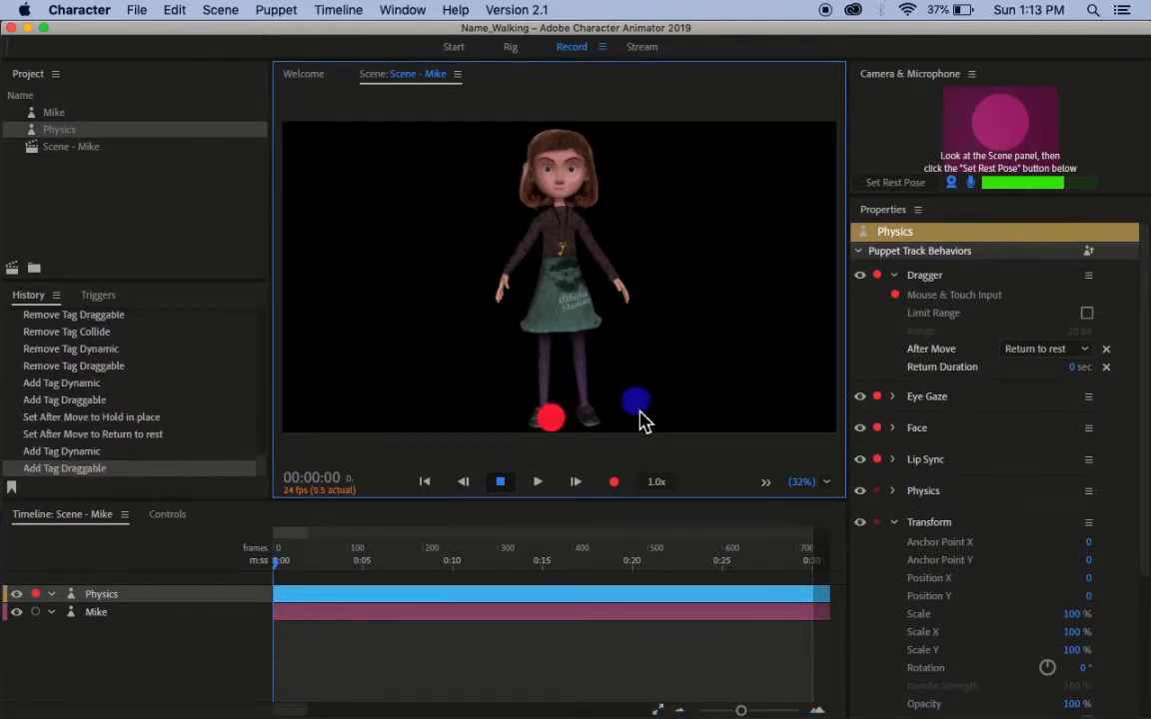
left_click_drag(554, 420, 616, 203)
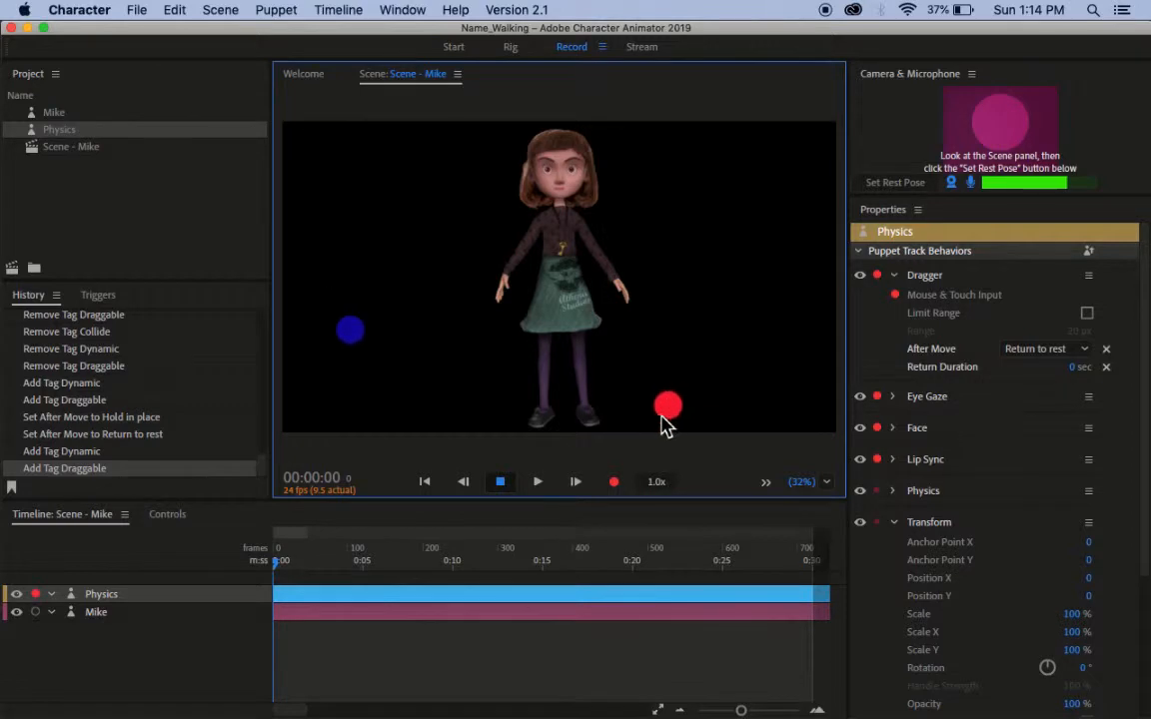
left_click_drag(840, 187, 855, 173)
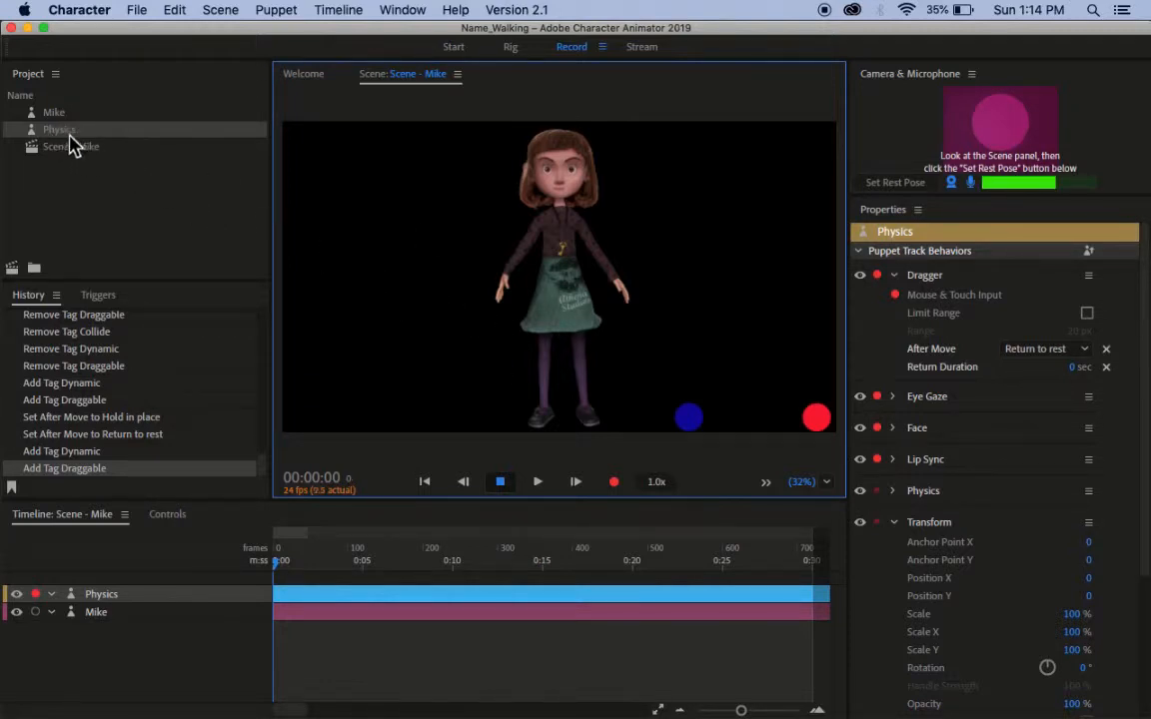
Switch to the Physics.psd artwork in Photoshop and check that the Layers panel is enabled
left_click(175, 10)
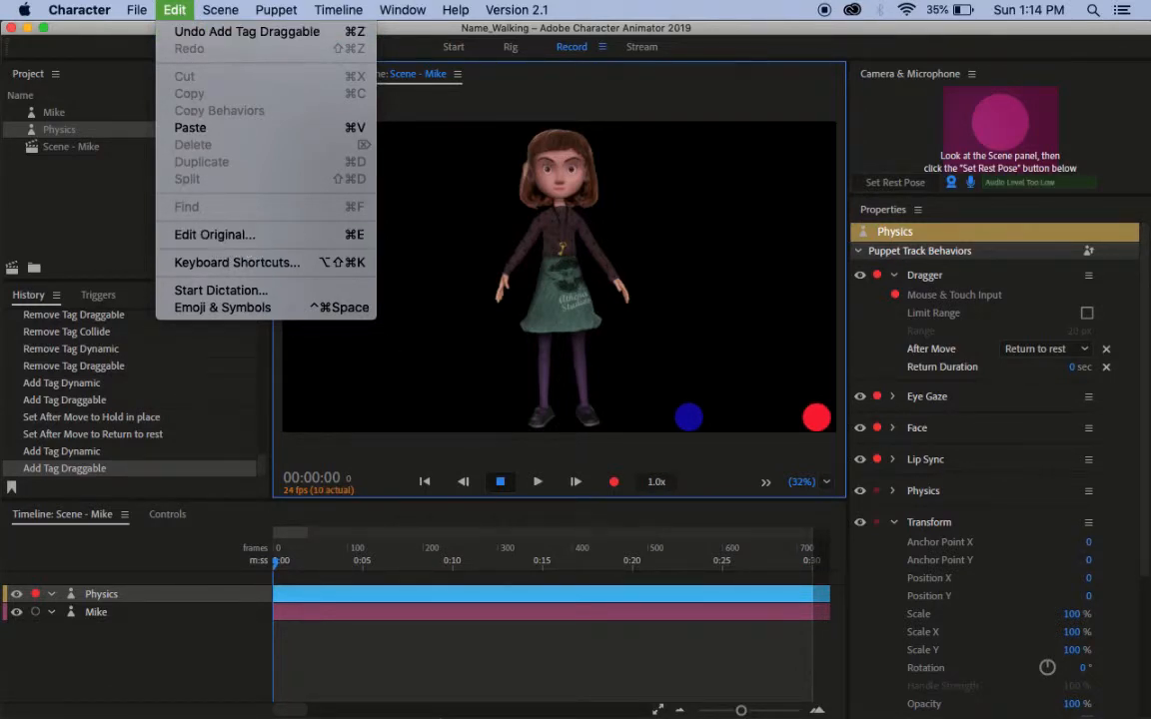
left_click(401, 649)
mouse_move(397, 713)
left_click(366, 689)
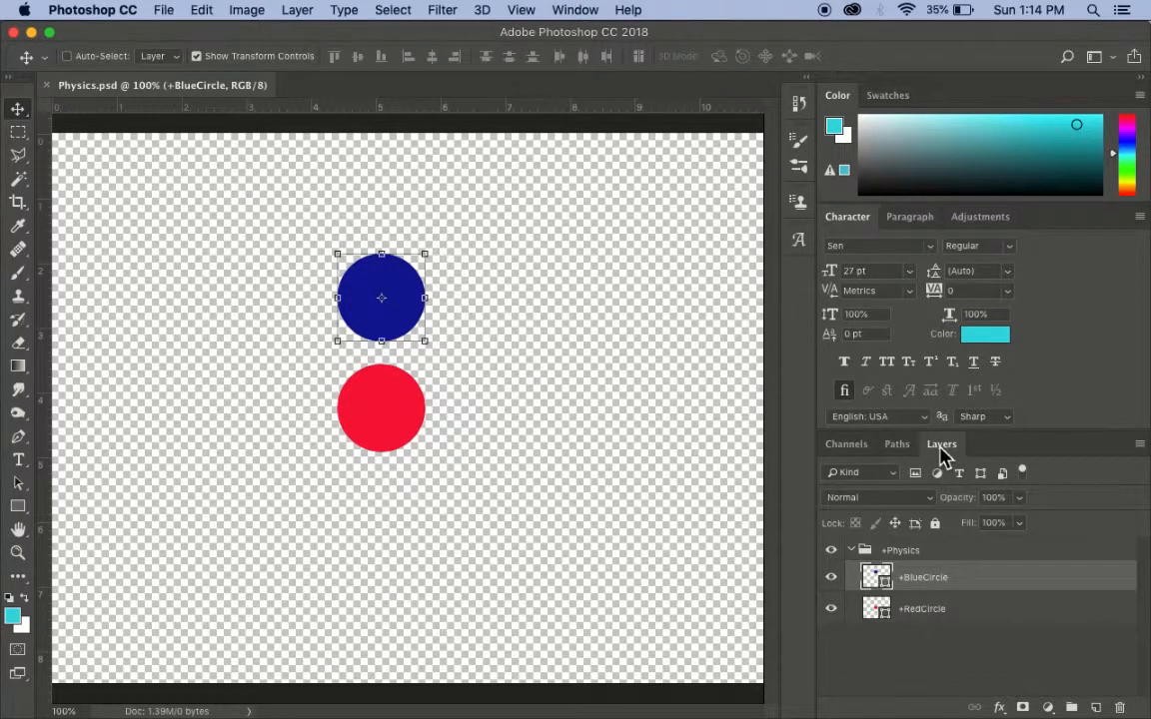
left_click(579, 12)
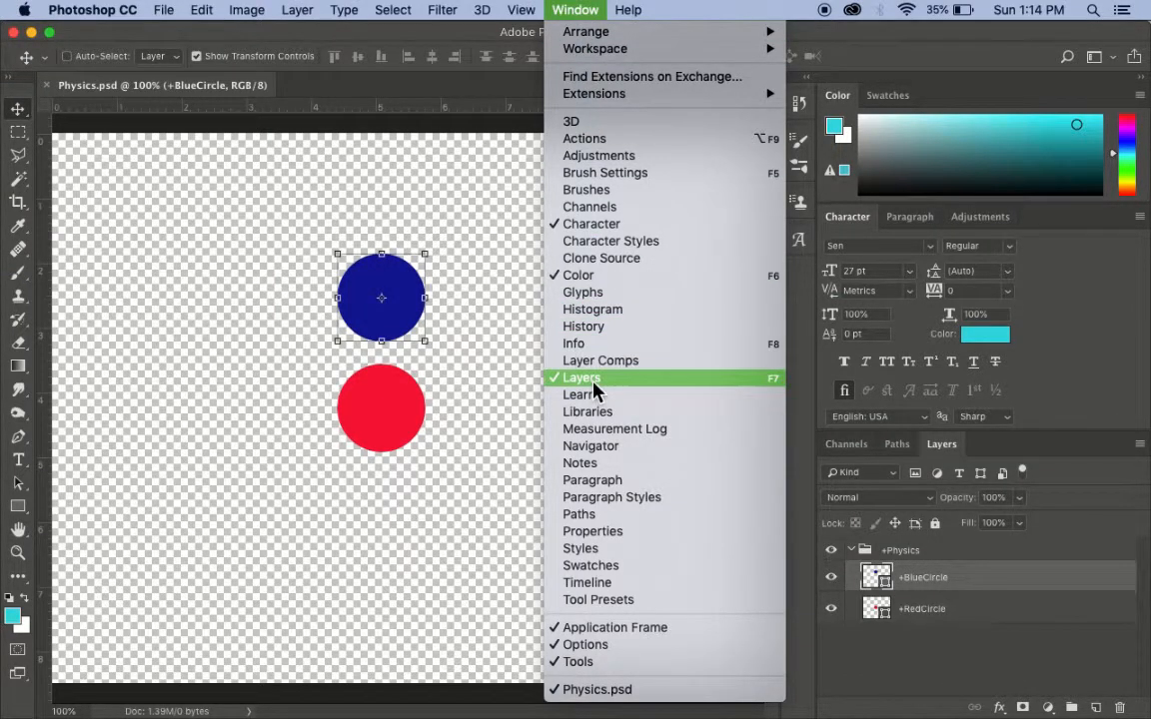
left_click(482, 405)
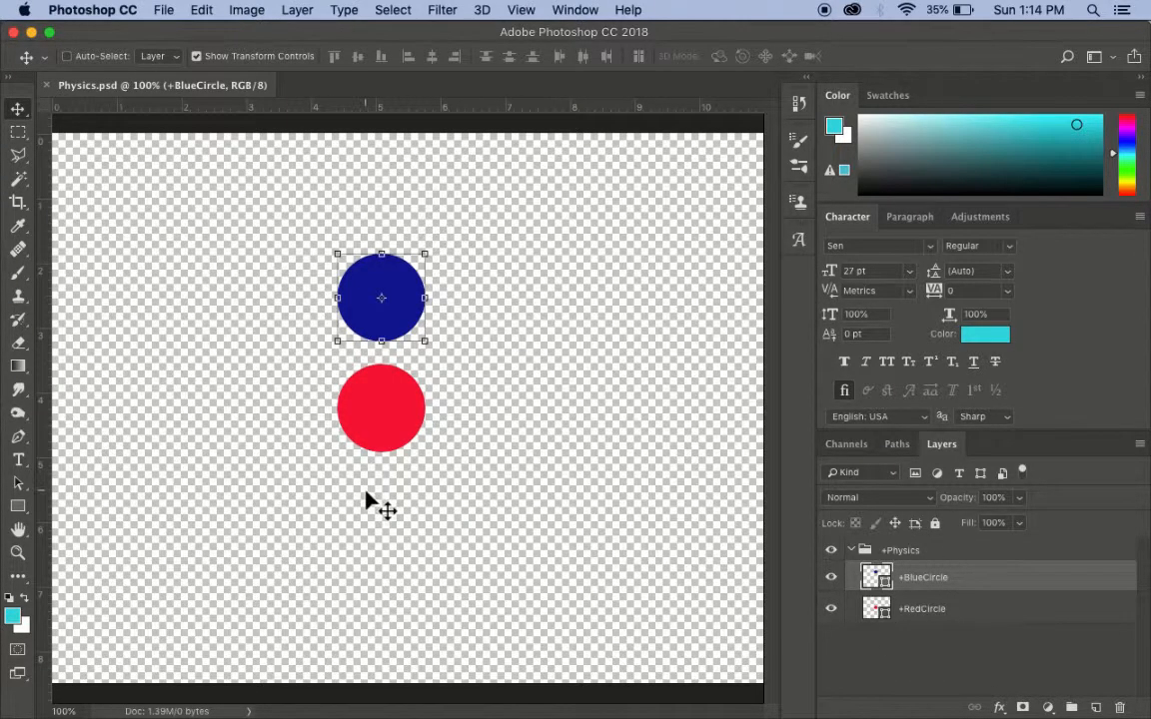
Try out the Polygon, Custom Shape and Line tools in turn
left_click(20, 511)
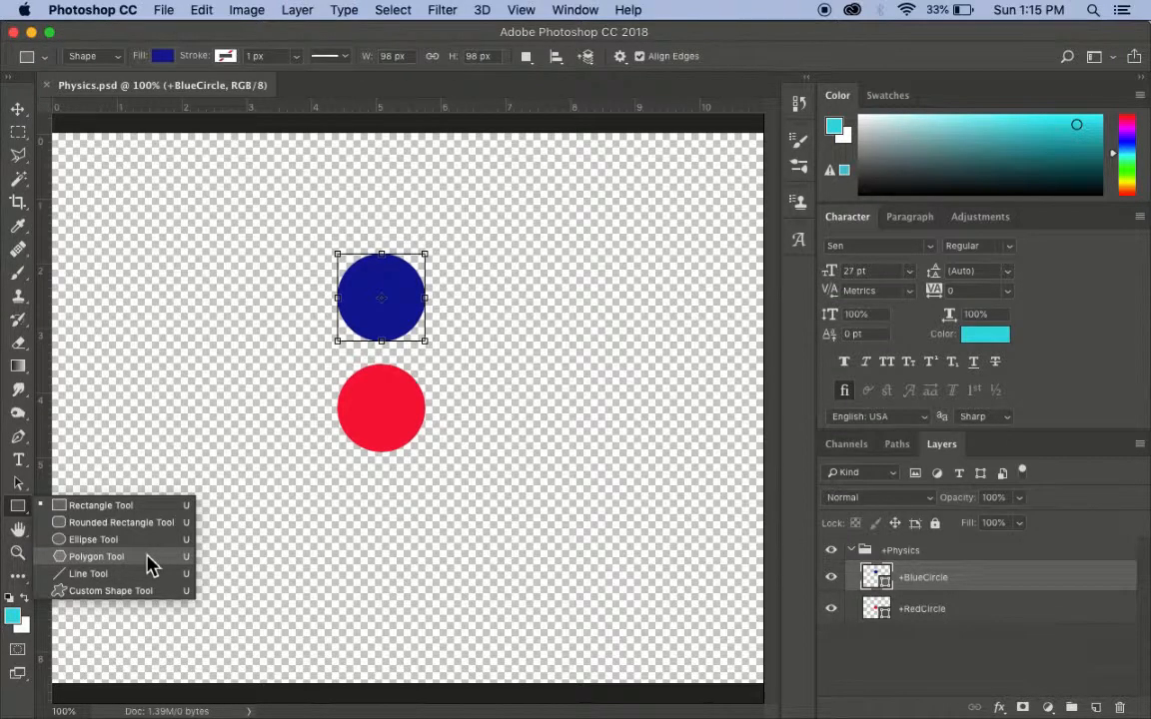
left_click(100, 557)
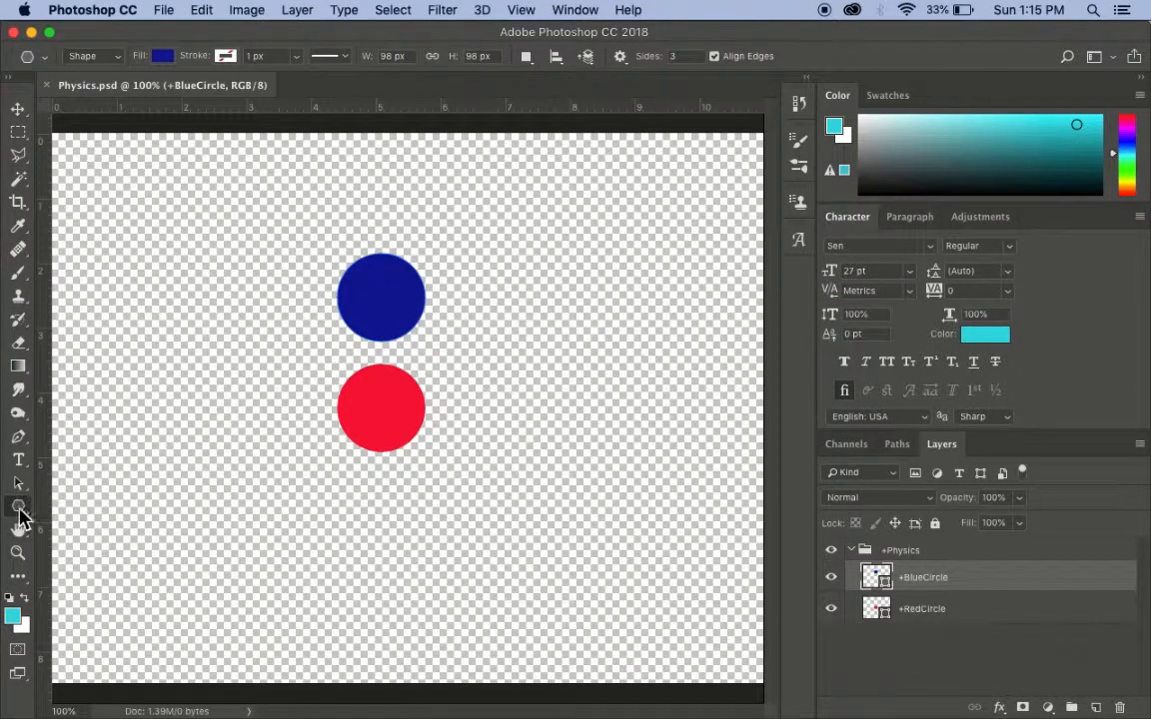
left_click_drag(28, 515, 103, 590)
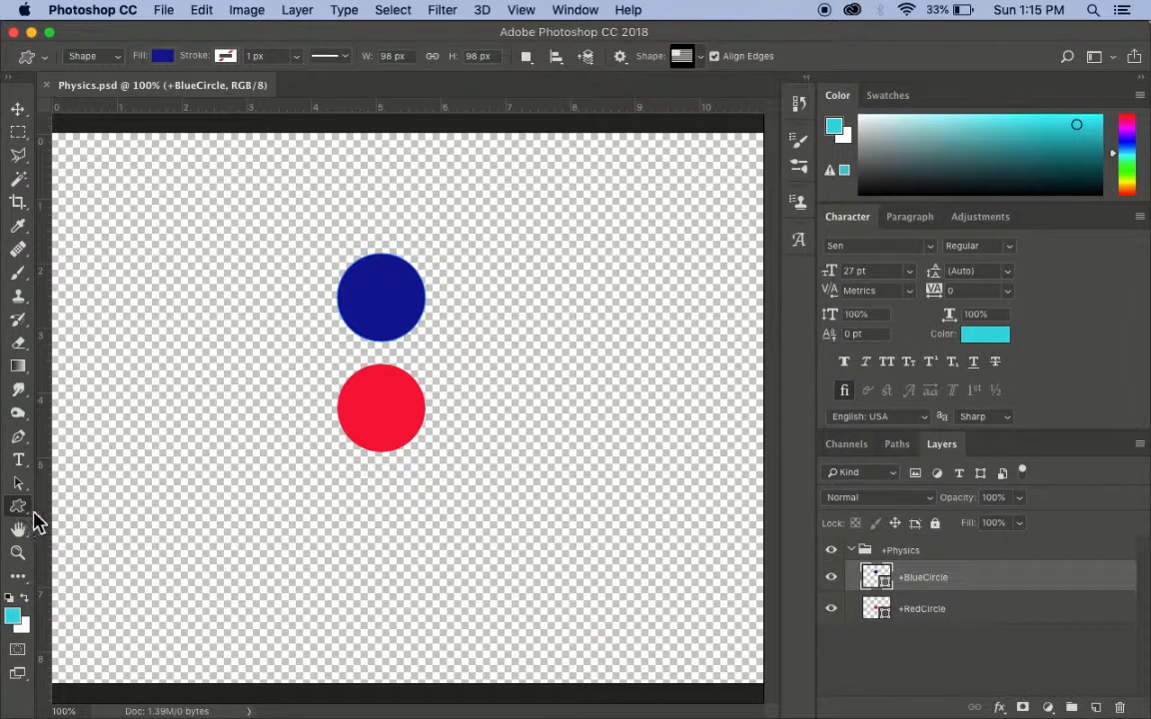
left_click_drag(28, 514, 97, 579)
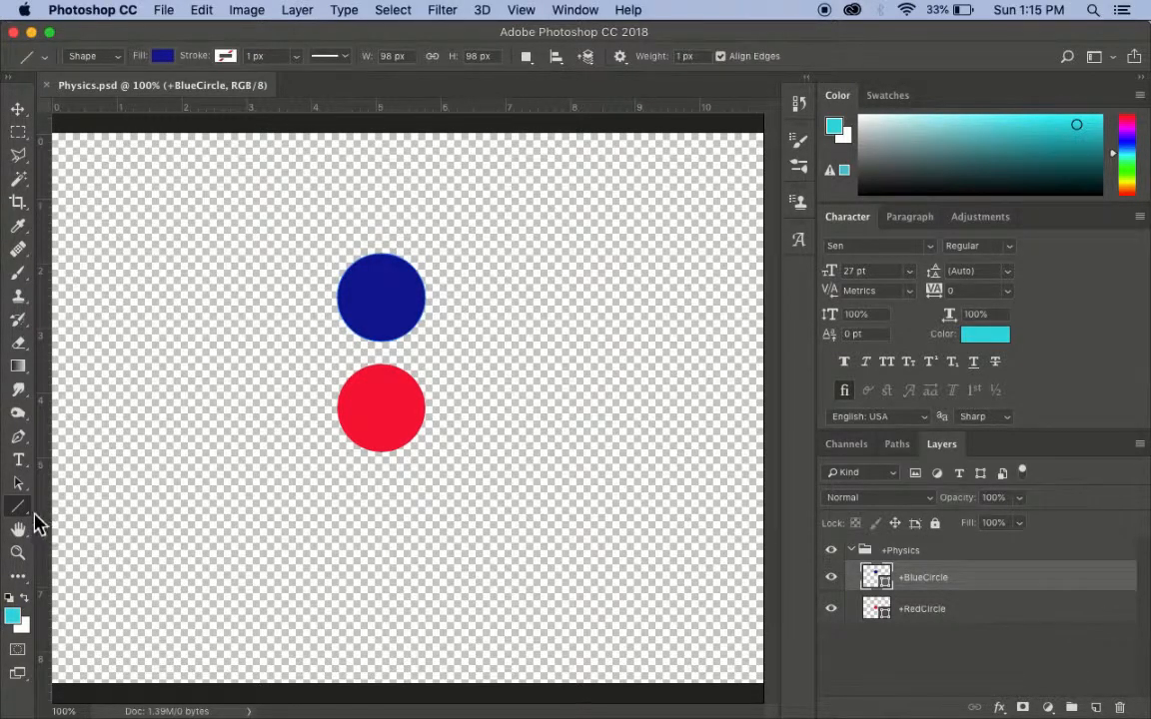
Draw a blue rectangle about 326 × 47 px with the Rectangle tool and move it below the red circle
left_click_drag(26, 515, 92, 506)
left_click_drag(24, 515, 322, 470)
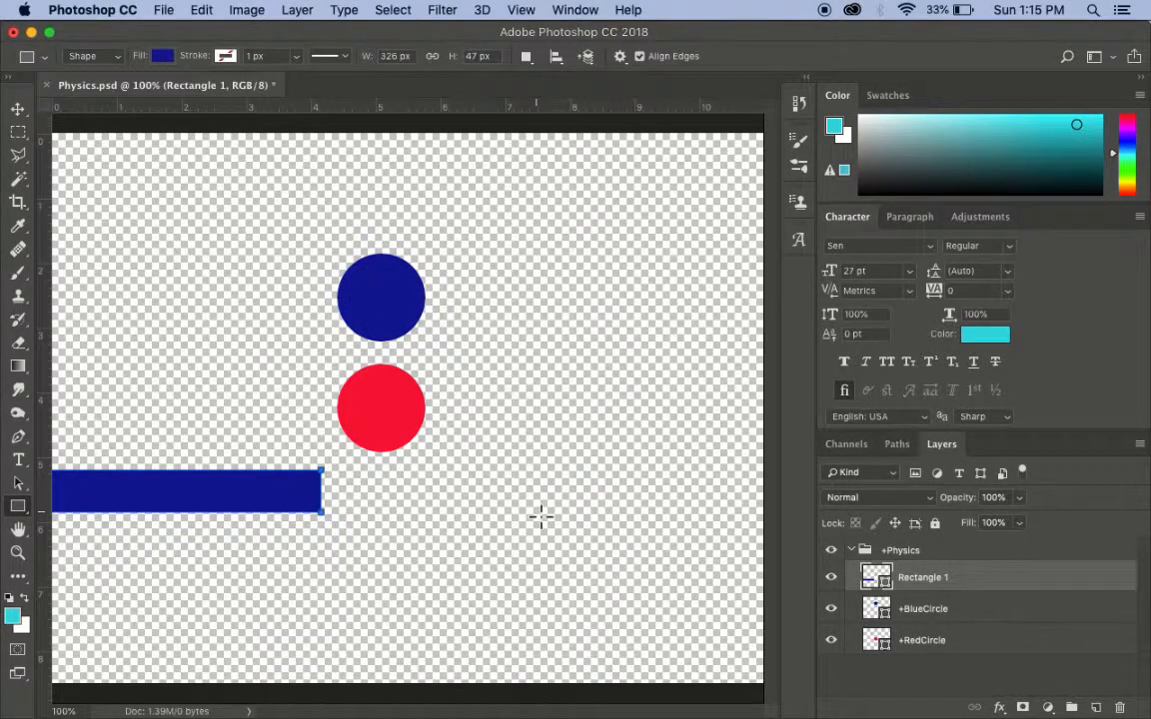
left_click(19, 111)
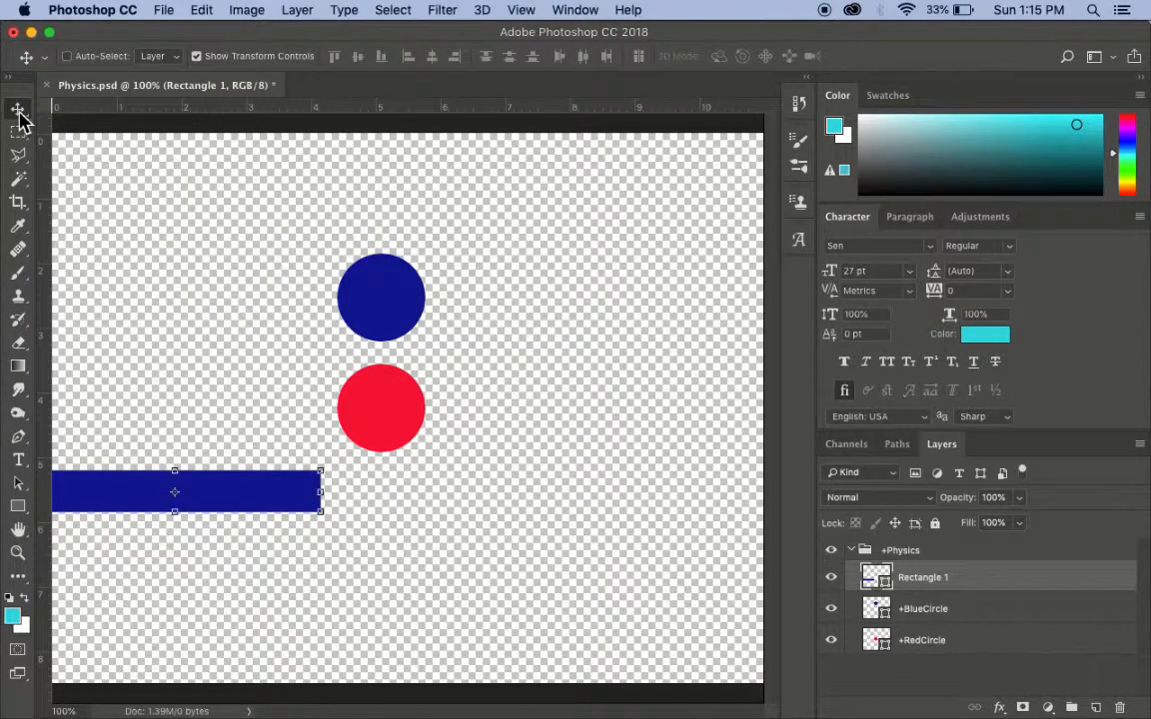
left_click_drag(91, 504, 303, 523)
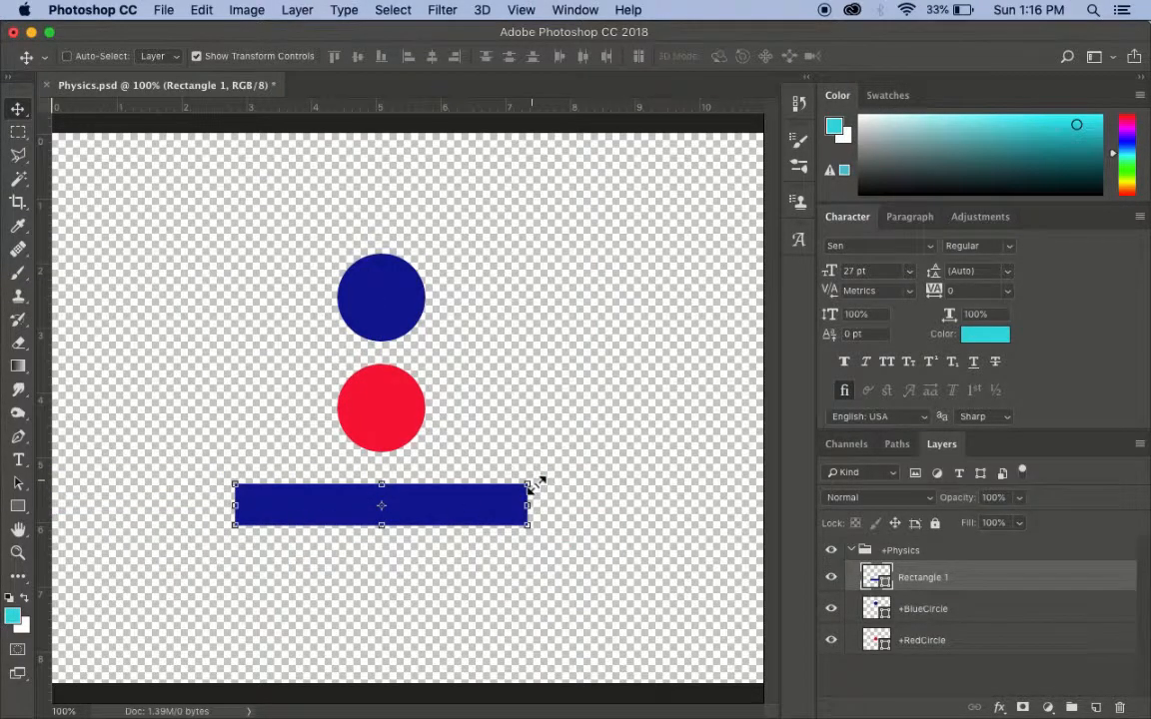
Scale the blue rectangle to about 121% width and 104% height, and center it beneath the two circles
left_click_drag(530, 486, 619, 490)
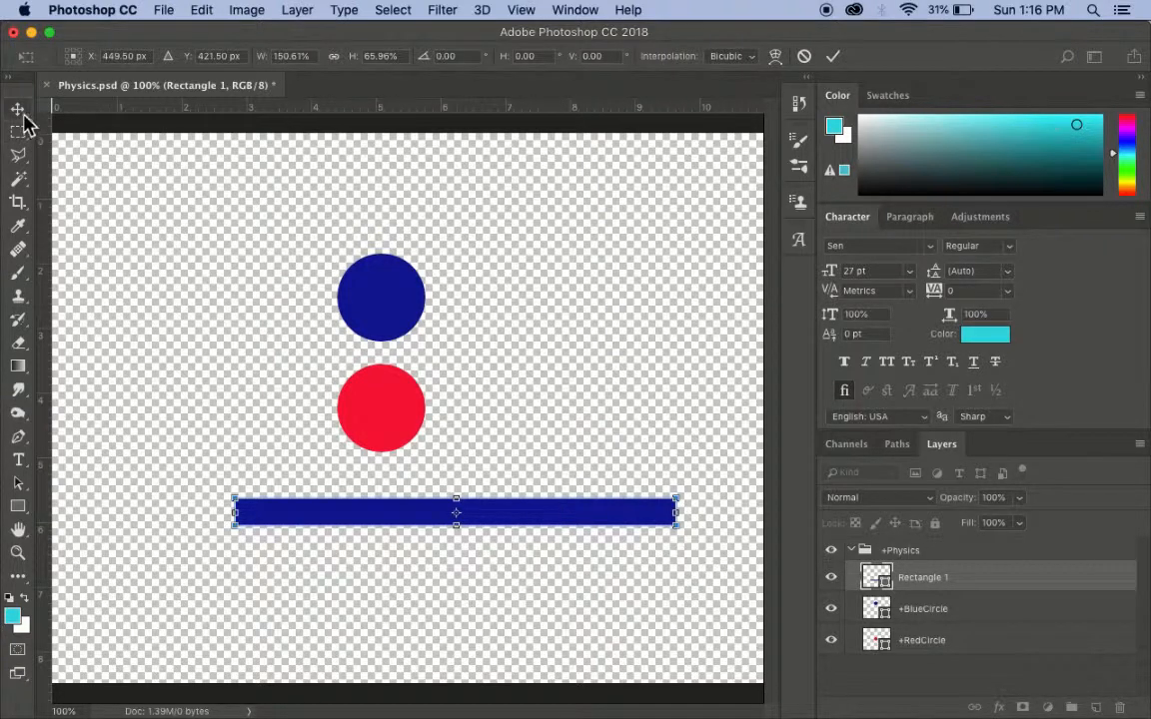
left_click_drag(678, 499, 590, 482)
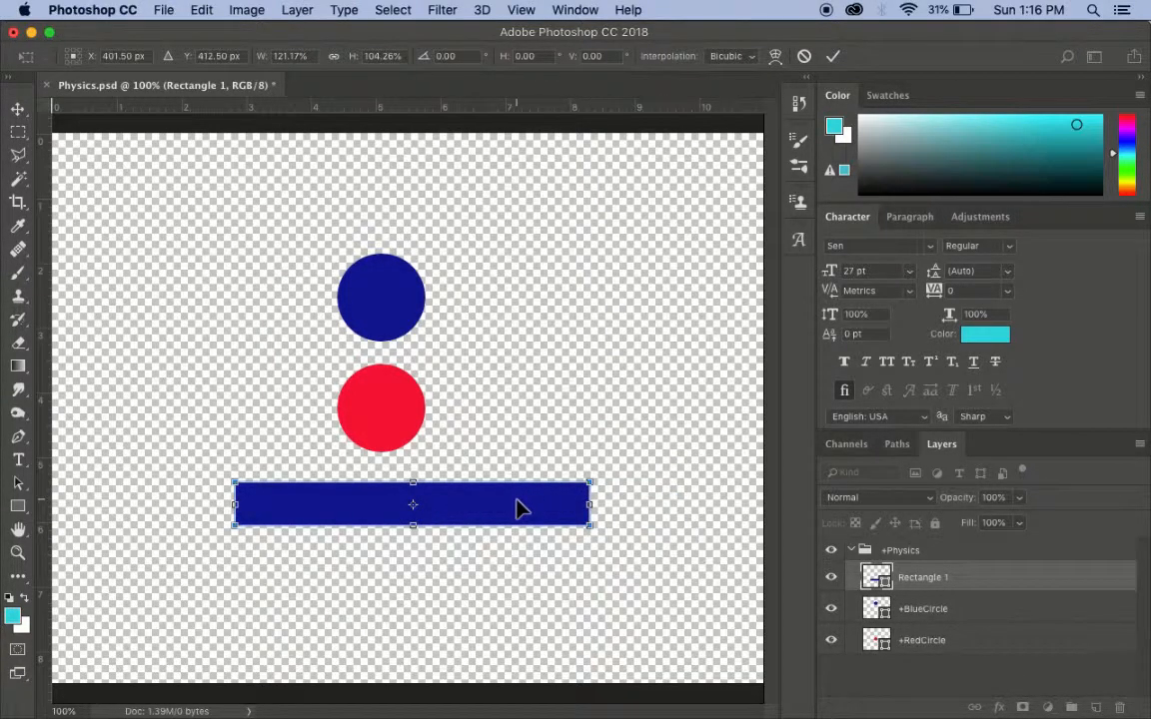
left_click(297, 10)
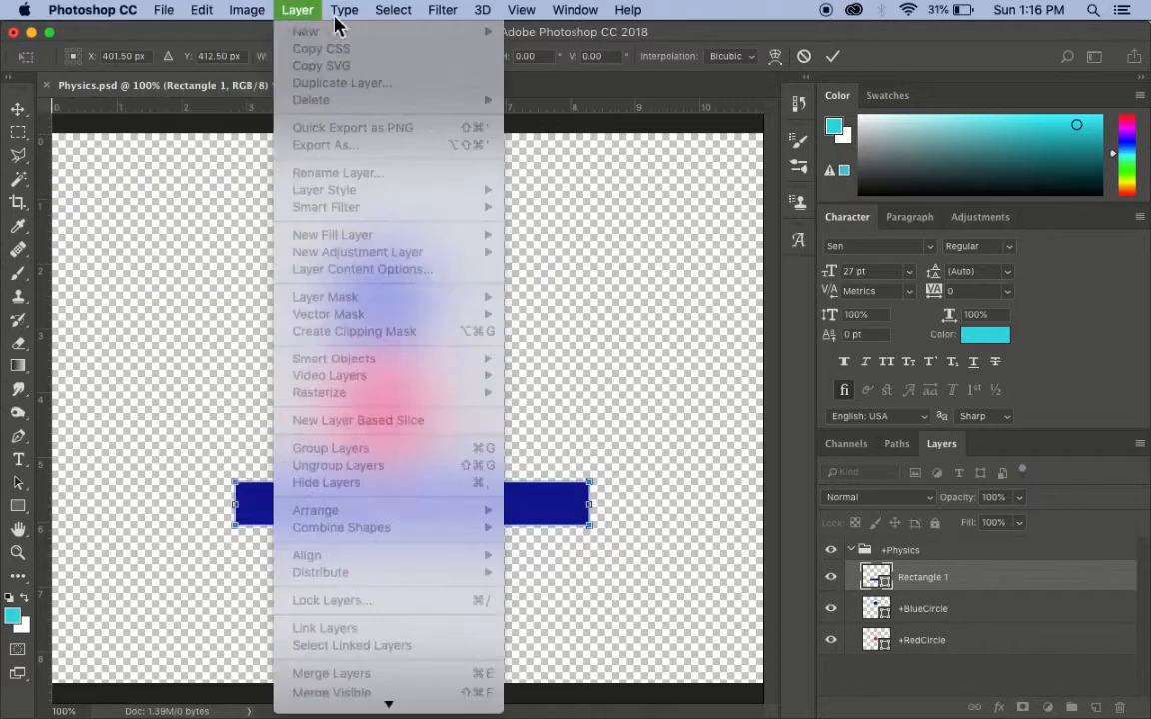
mouse_move(400, 12)
left_click(323, 518)
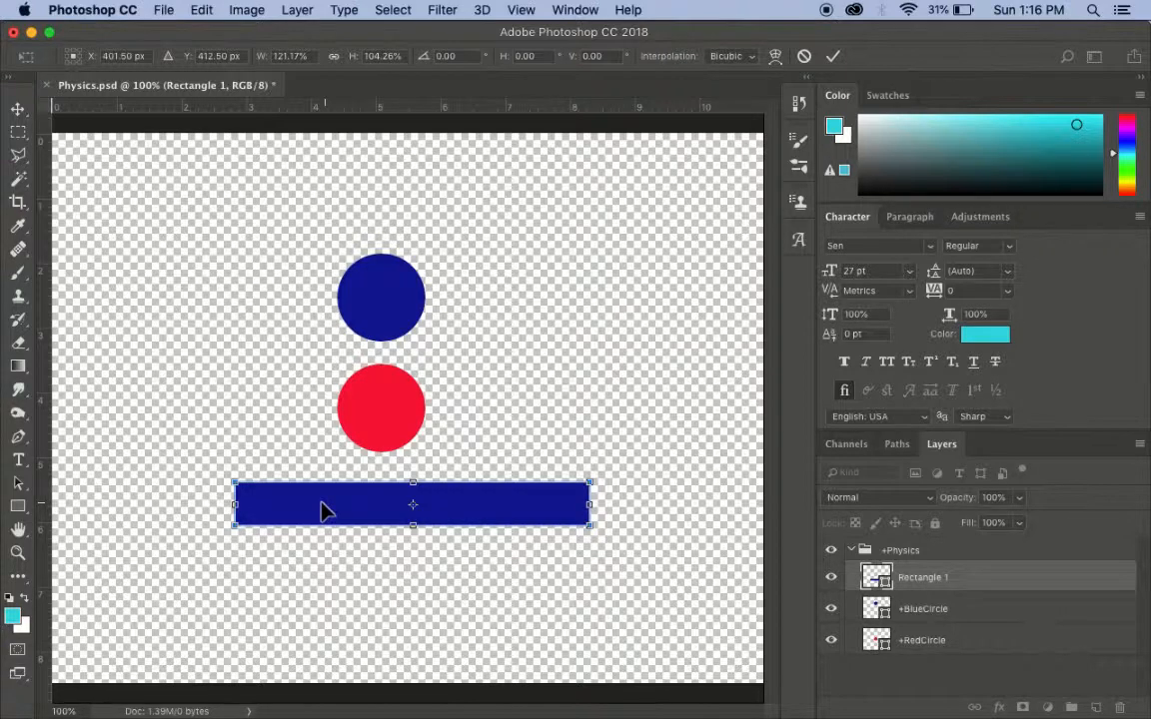
key("Return")
left_click_drag(495, 519, 466, 521)
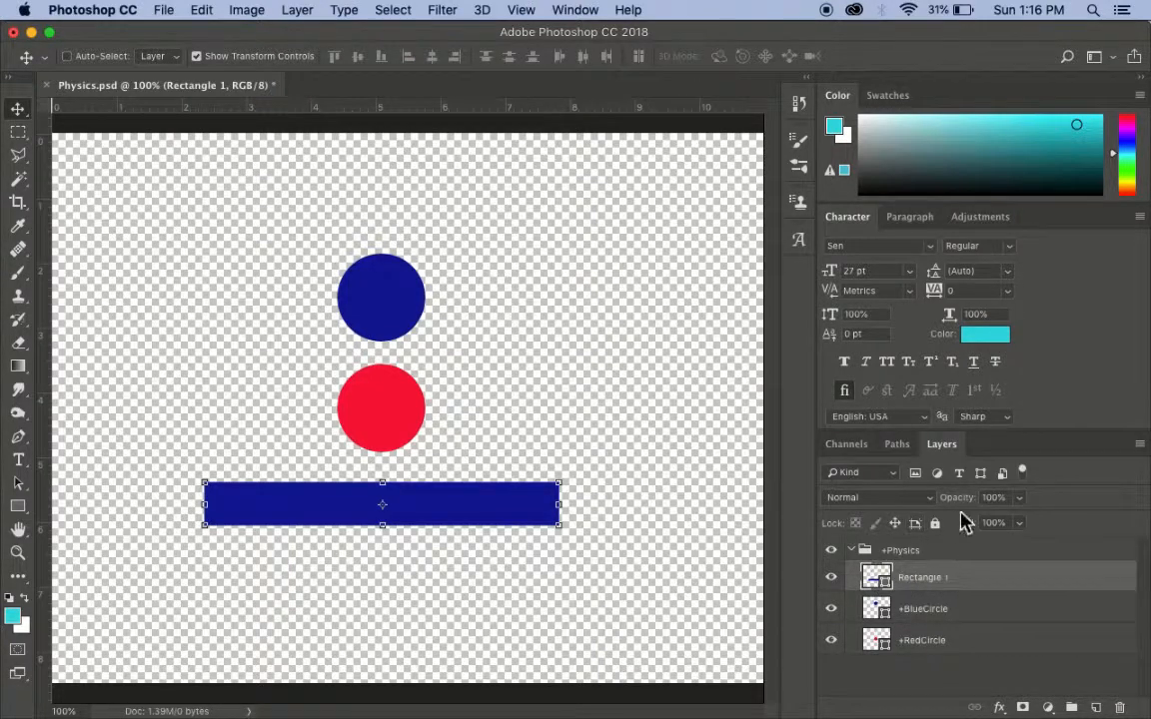
Change the fill color of the Rectangle 1 shape layer to bright green
double_click(883, 581)
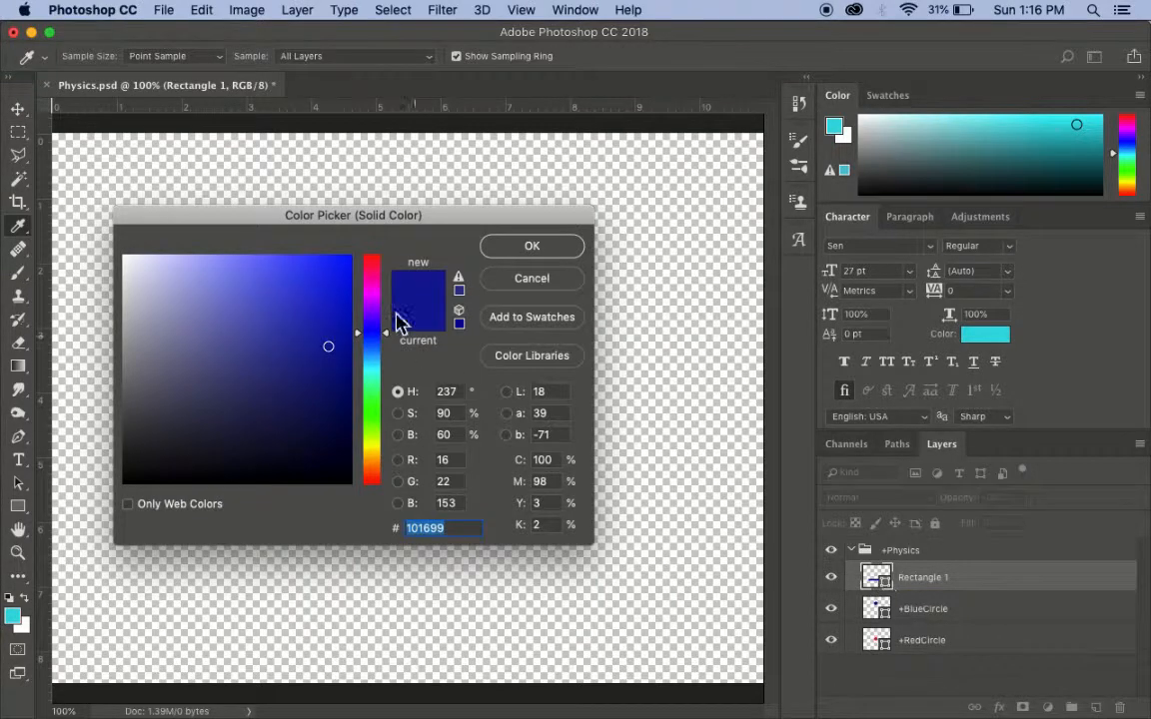
left_click_drag(375, 417, 380, 411)
left_click_drag(332, 298, 302, 272)
left_click(528, 252)
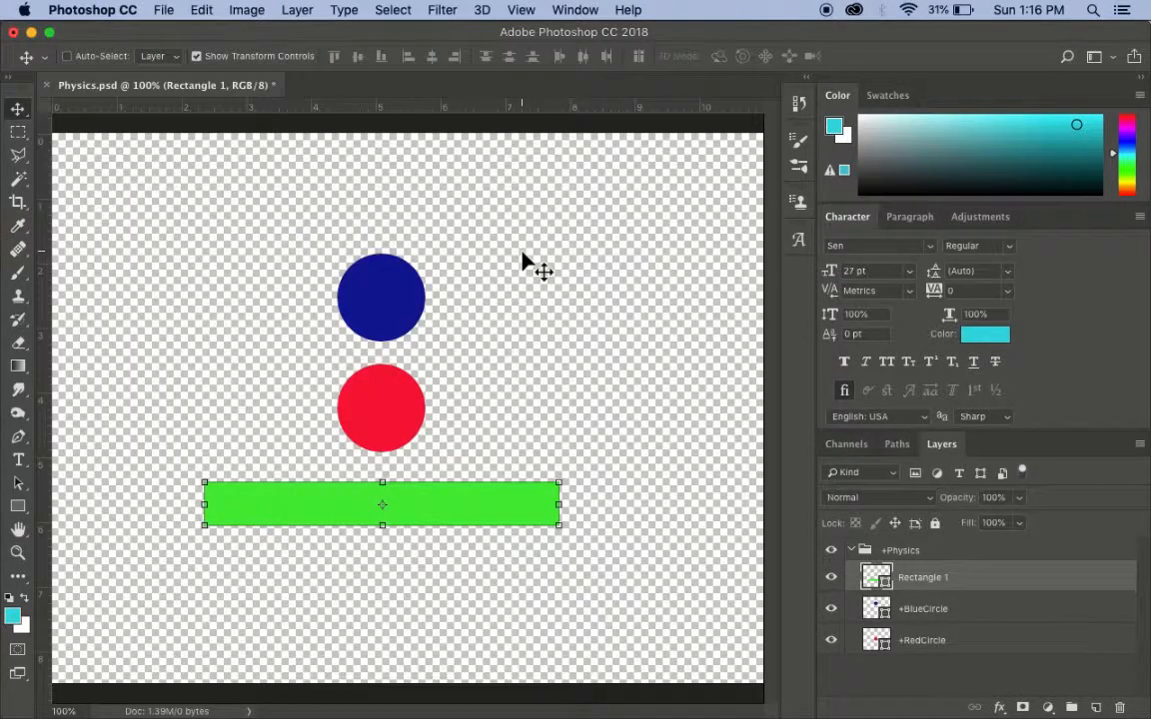
Rename the Rectangle 1 layer to +RectangleGreen and save Physics.psd
double_click(927, 579)
type("+")
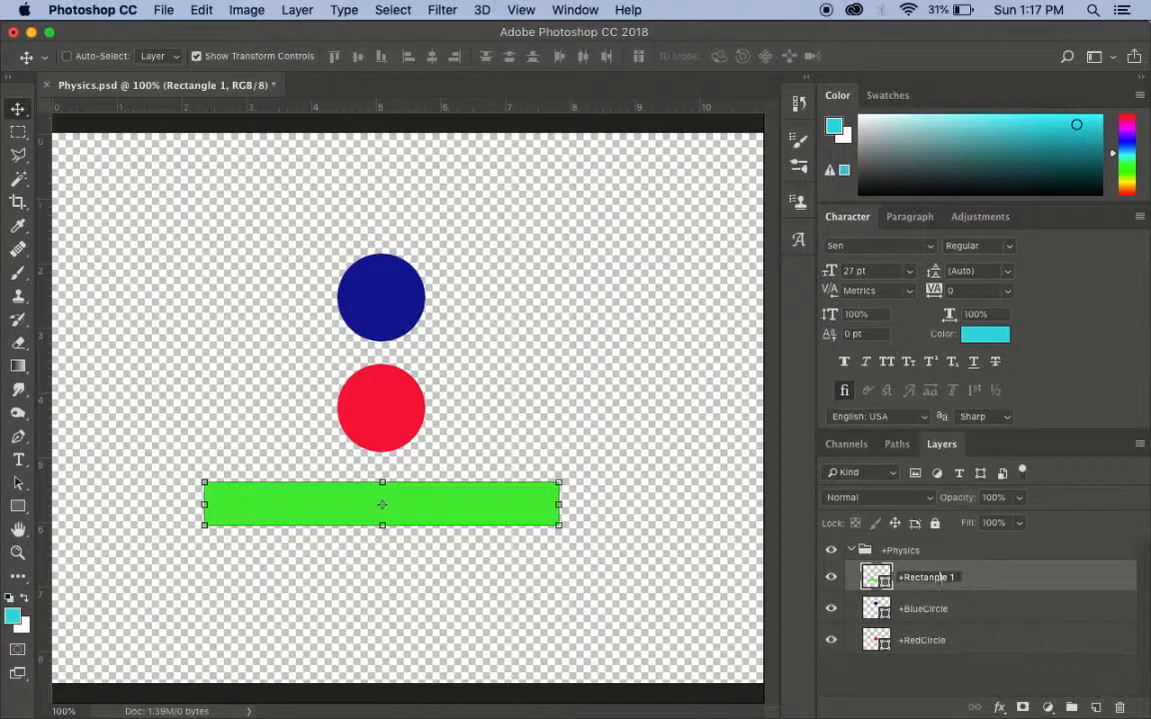
key("Return")
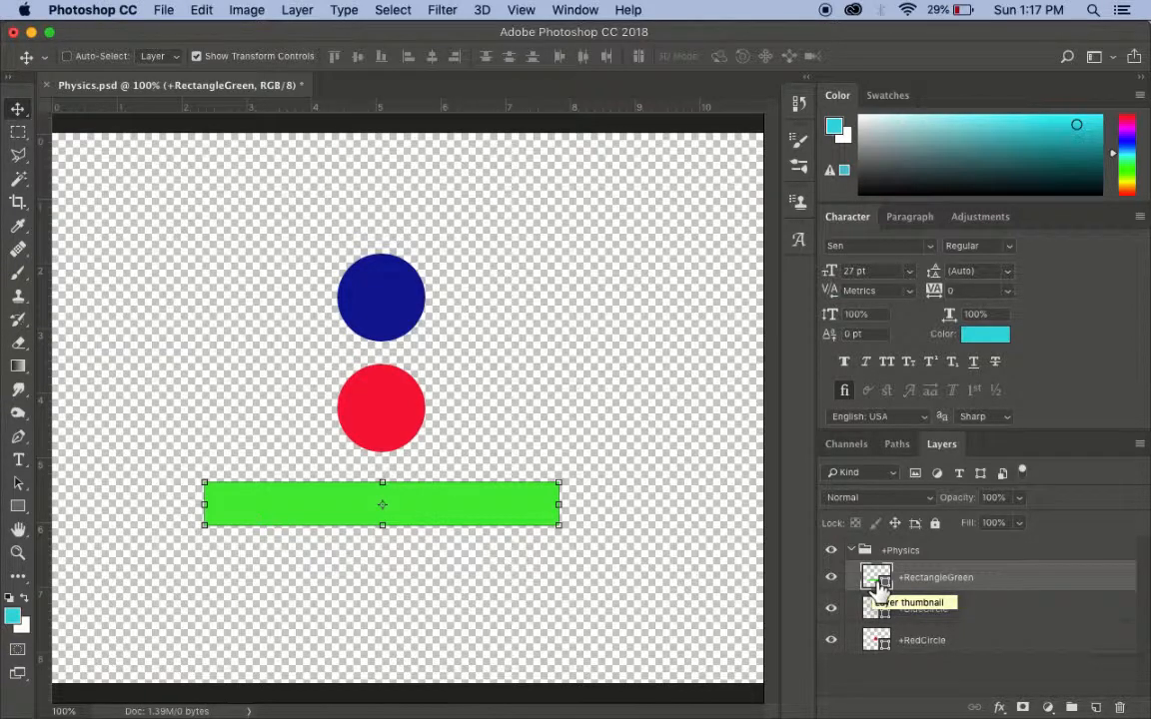
left_click(167, 12)
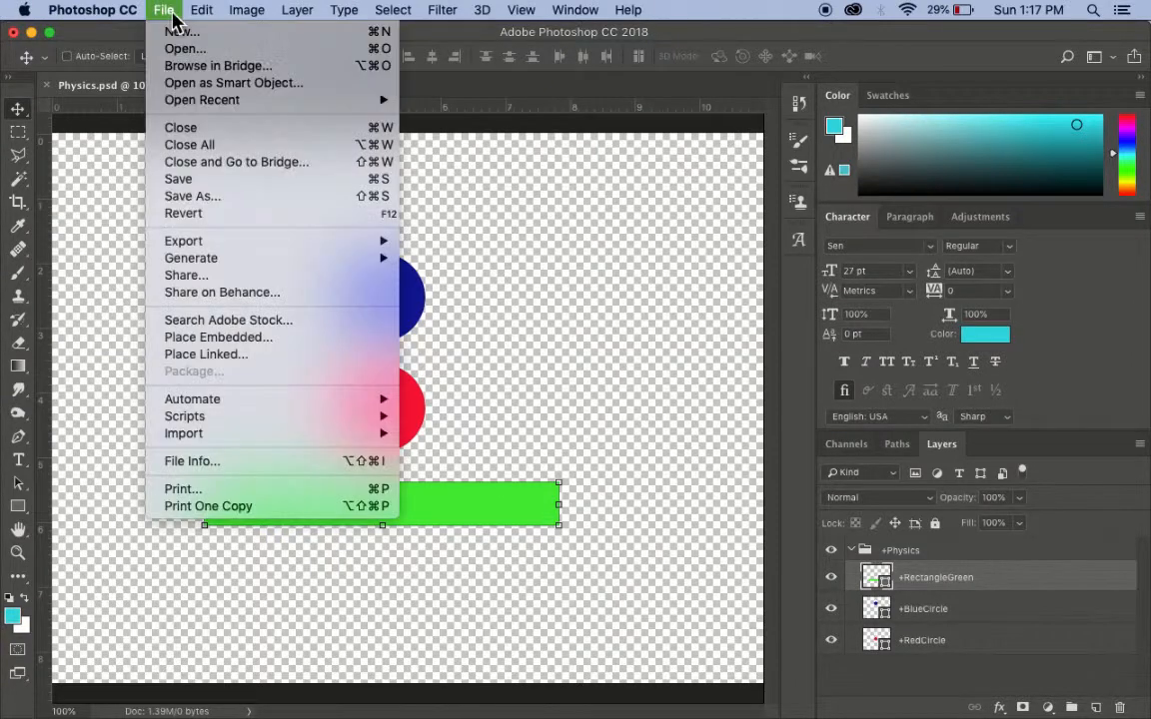
left_click(200, 186)
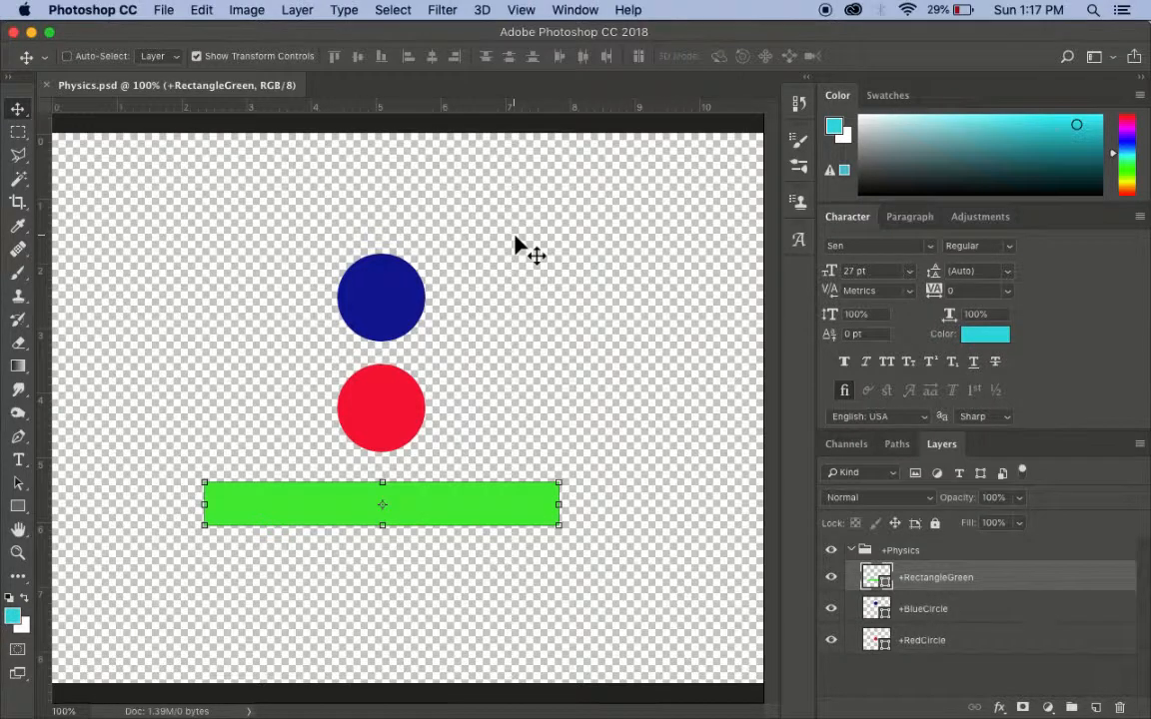
Switch to Character Animator and add the Collide physics tag to the Physics puppet's RectangleGreen layer in the Rig workspace
mouse_move(451, 690)
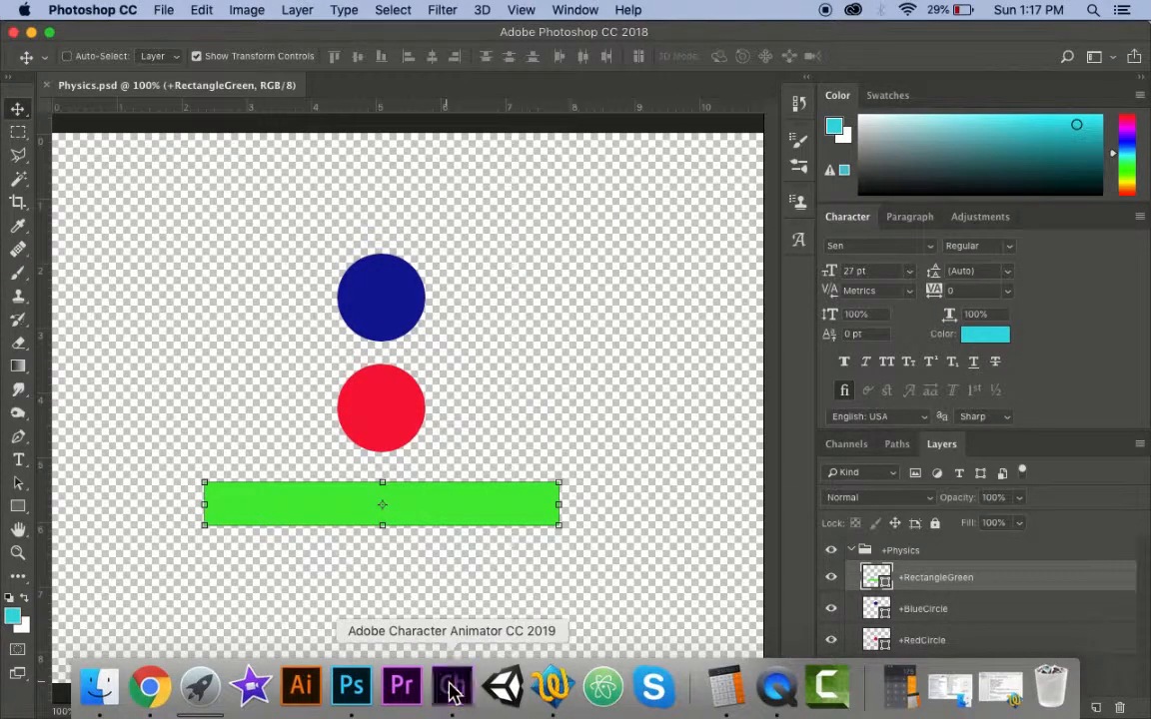
key("super+Tab")
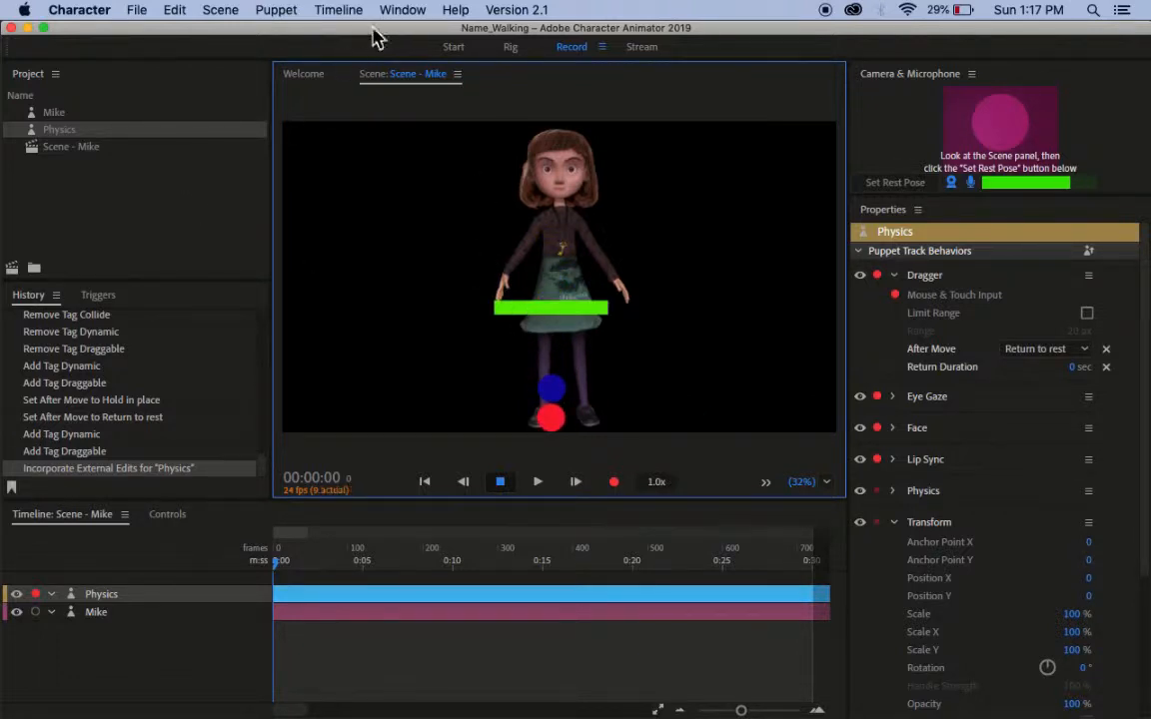
left_click(510, 47)
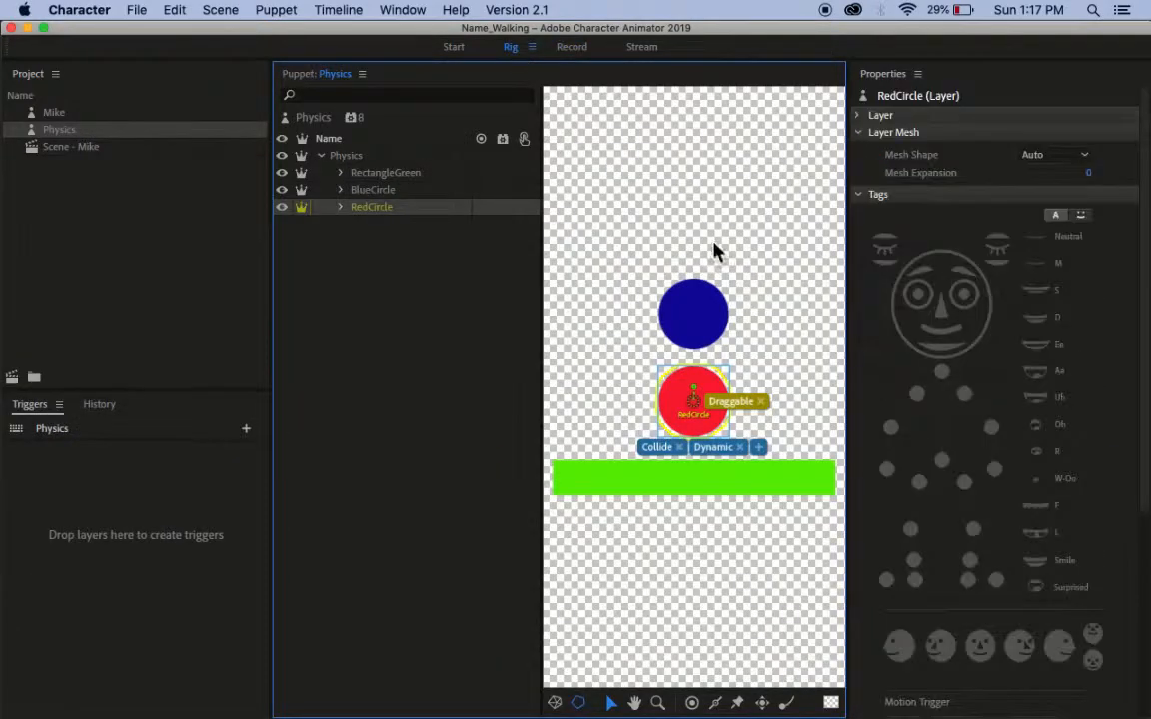
left_click(381, 176)
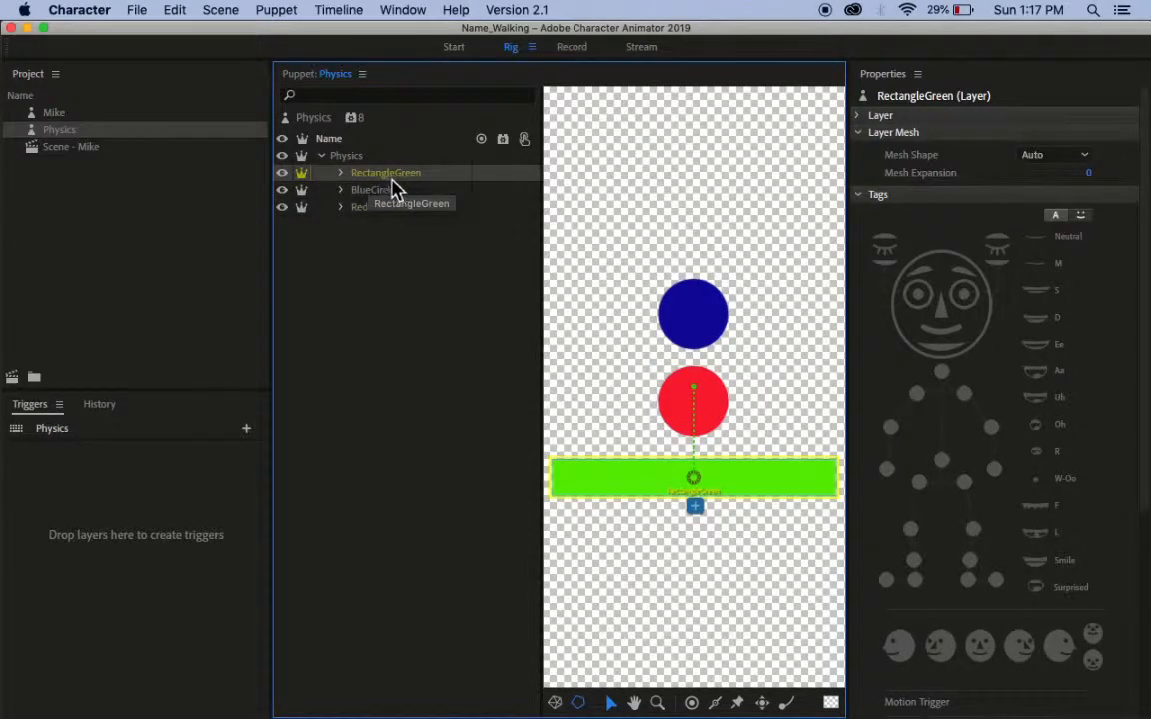
scroll(910, 509, "down", 5)
left_click(904, 507)
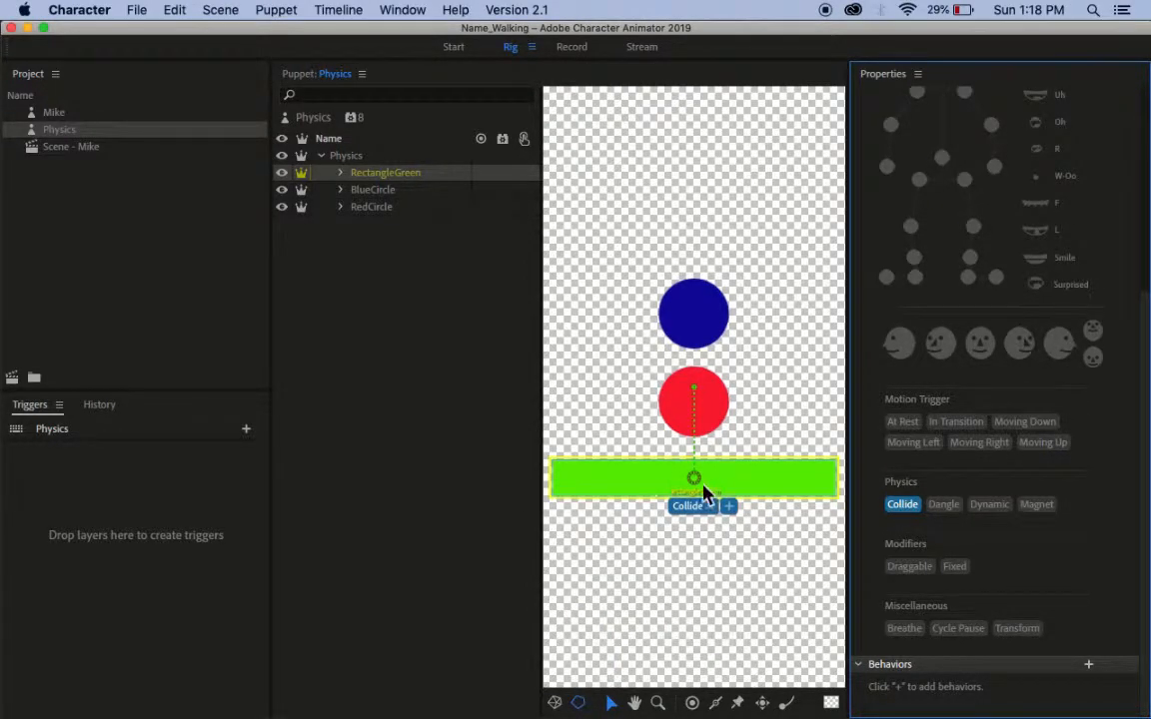
Test the collisions in the Record workspace by moving the blue circle and lifting the red circle above the green bar
left_click(571, 47)
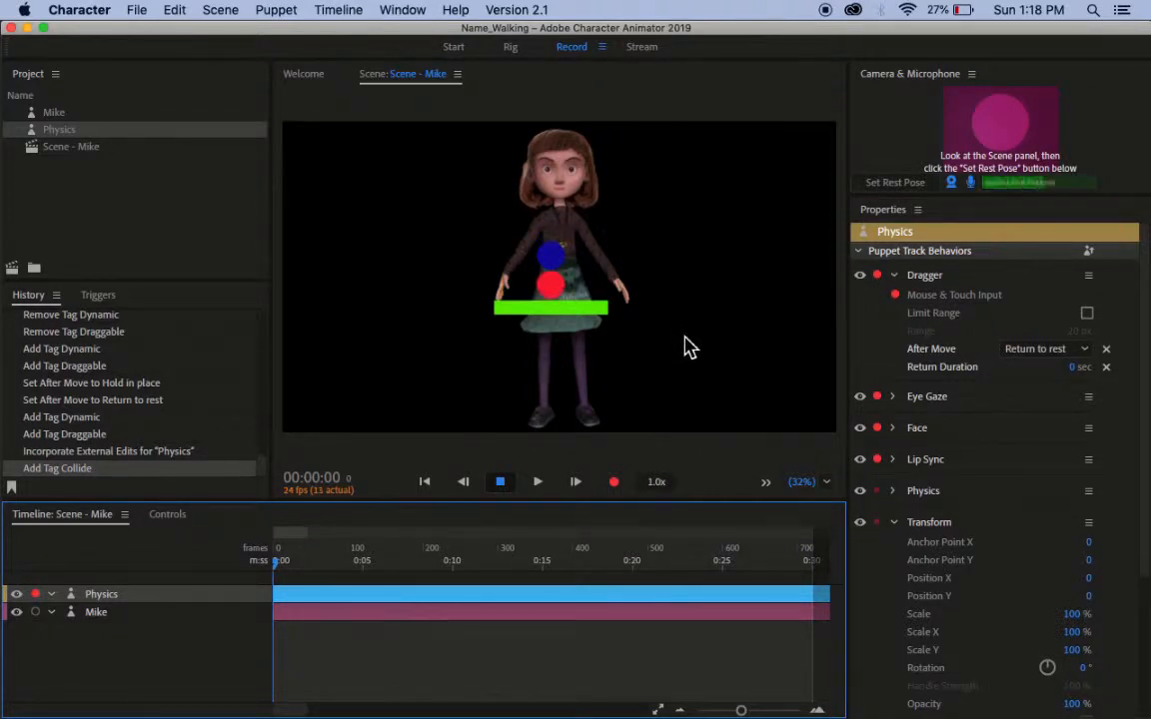
left_click_drag(569, 274, 528, 239)
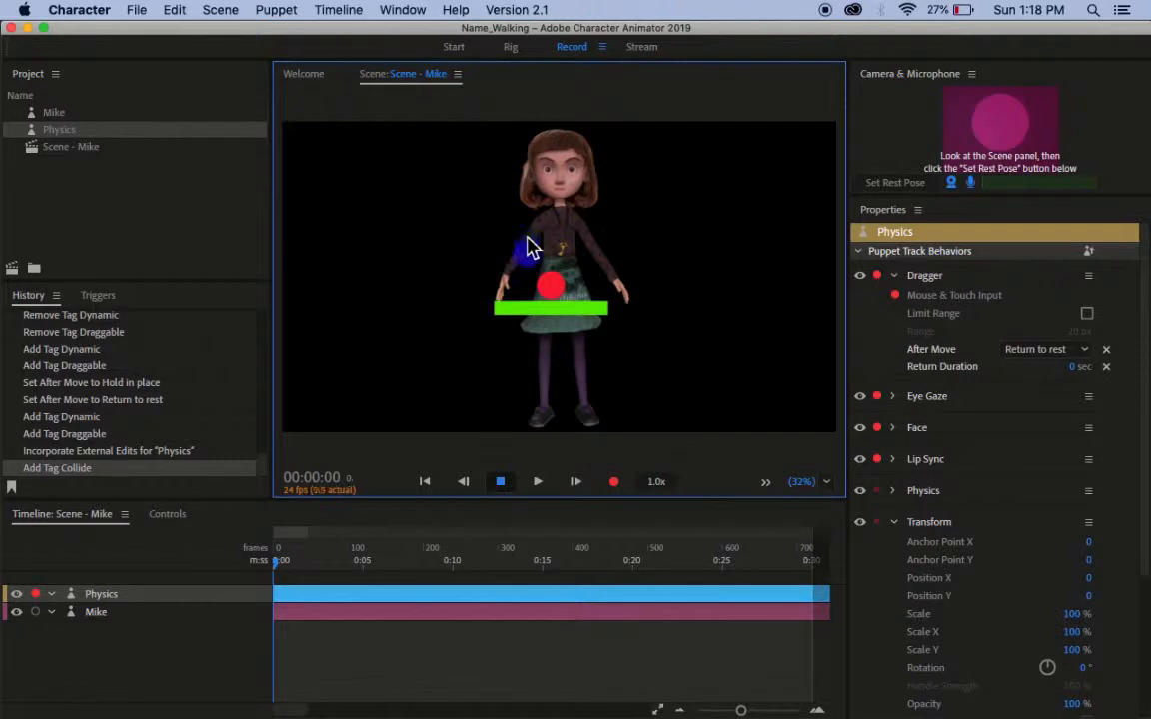
left_click_drag(559, 291, 559, 226)
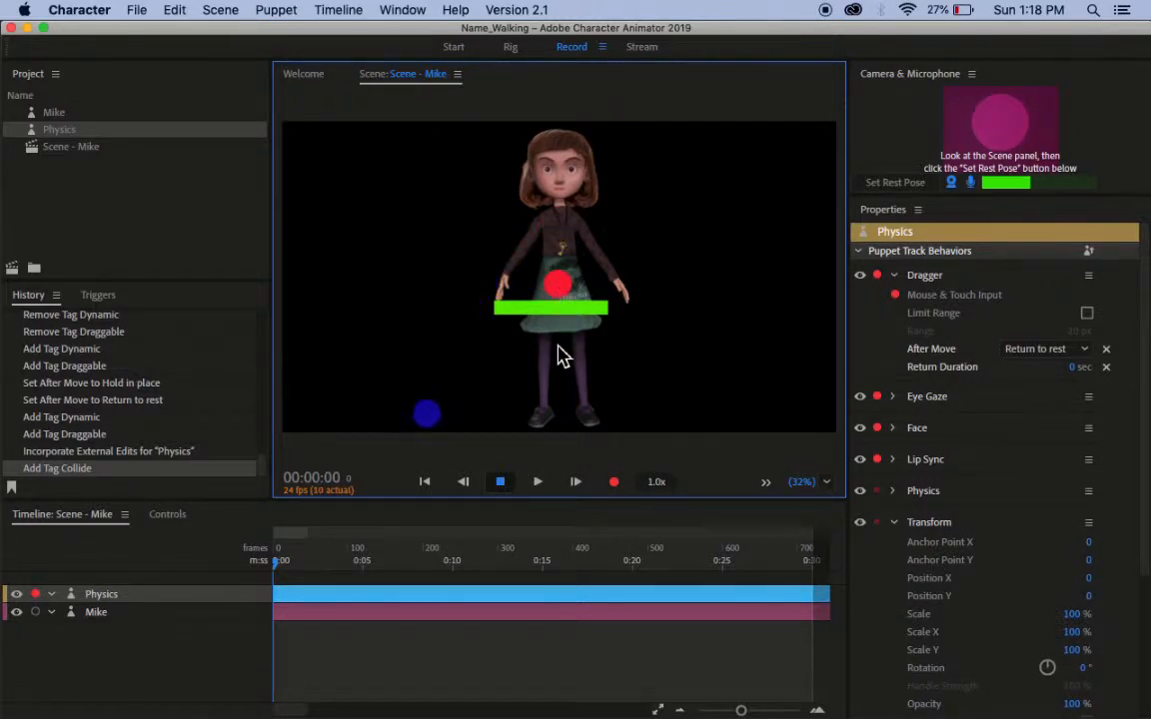